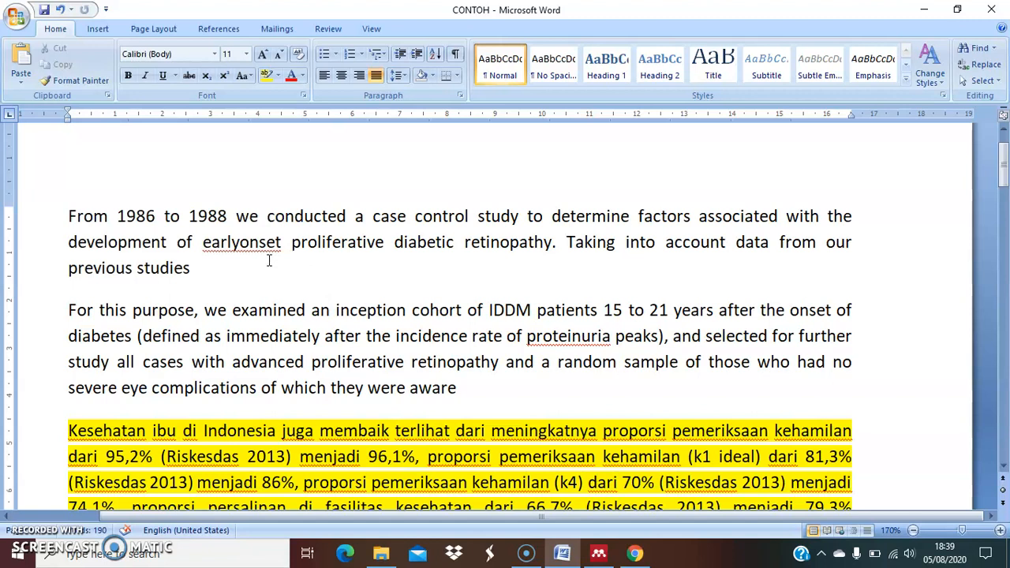
Place the insertion point after "previous studies" at the end of the first paragraph and open the Source Manager
{"action": "left_click", "coordinate": [190, 268]}
{"action": "left_click", "coordinate": [202, 270]}
{"action": "left_click", "coordinate": [219, 29]}
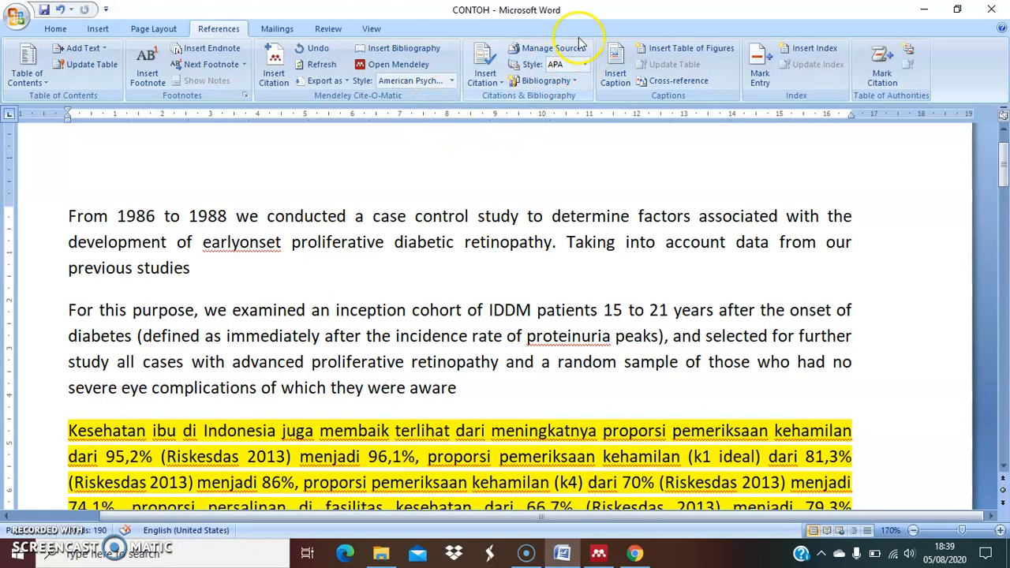
{"action": "left_click", "coordinate": [539, 50]}
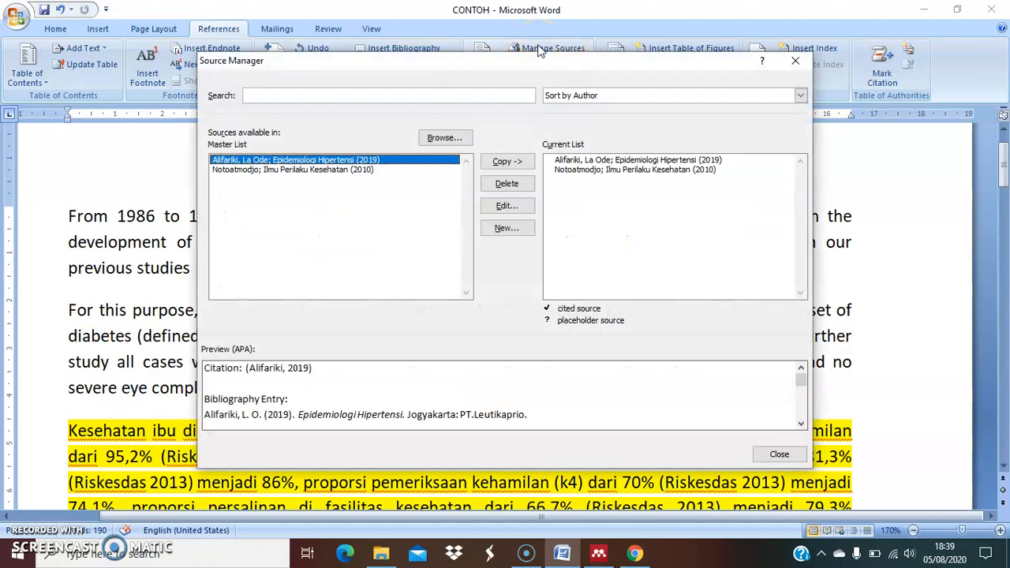
Delete the two existing book sources from both the master list and the current list
{"action": "left_click", "coordinate": [487, 193]}
{"action": "left_click", "coordinate": [379, 161]}
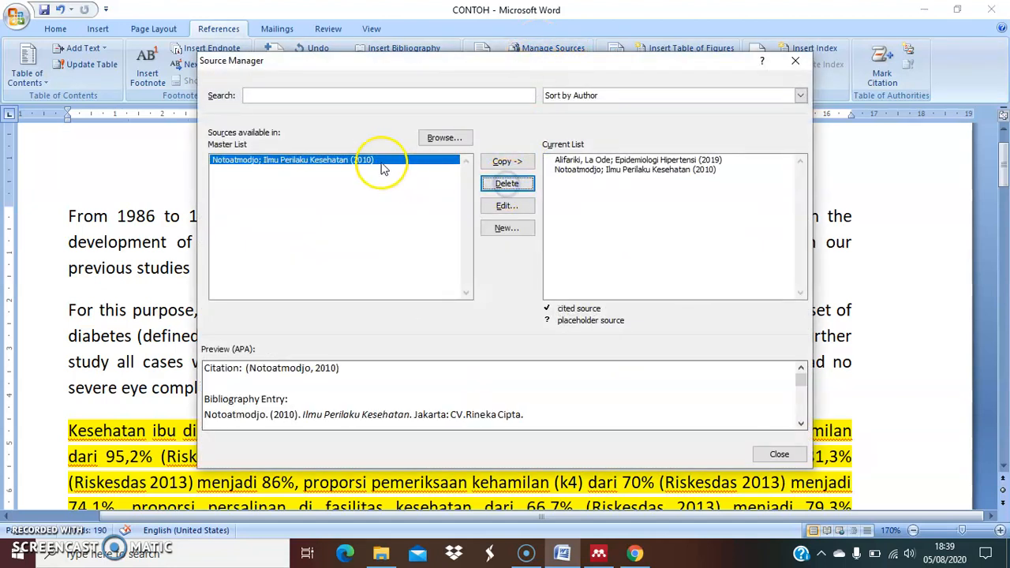
{"action": "left_click", "coordinate": [517, 183]}
{"action": "left_click", "coordinate": [560, 160]}
{"action": "left_click", "coordinate": [520, 188]}
{"action": "left_click", "coordinate": [582, 161]}
{"action": "left_click", "coordinate": [521, 187]}
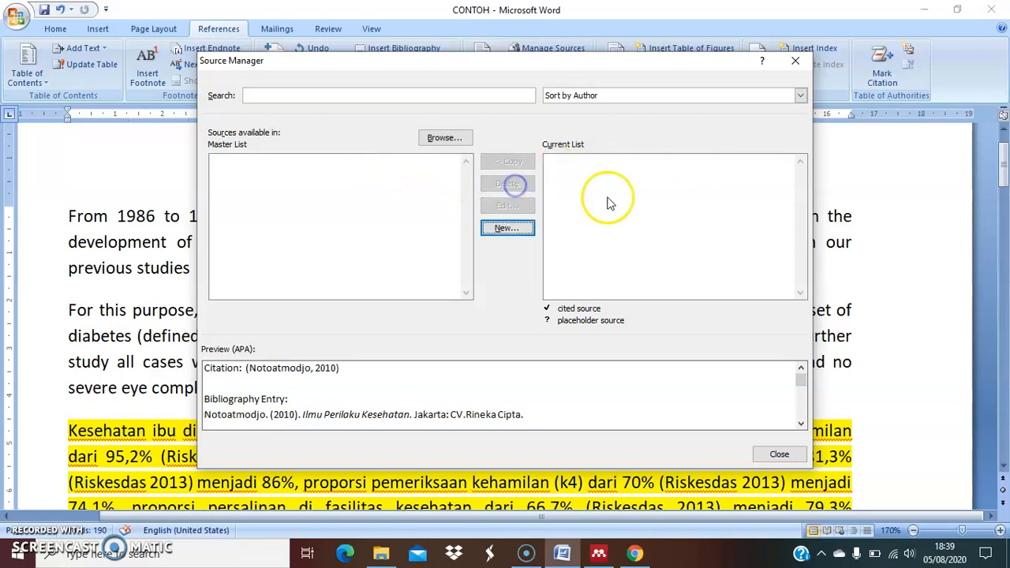
Start creating a new source with the type Book and the language Default
{"action": "left_click", "coordinate": [506, 234]}
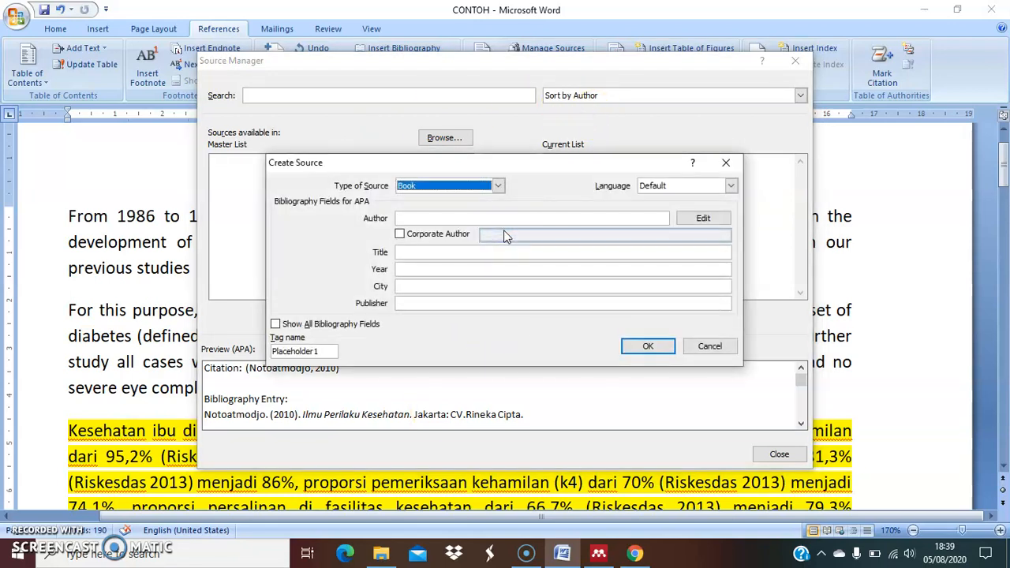
{"action": "left_click", "coordinate": [499, 188]}
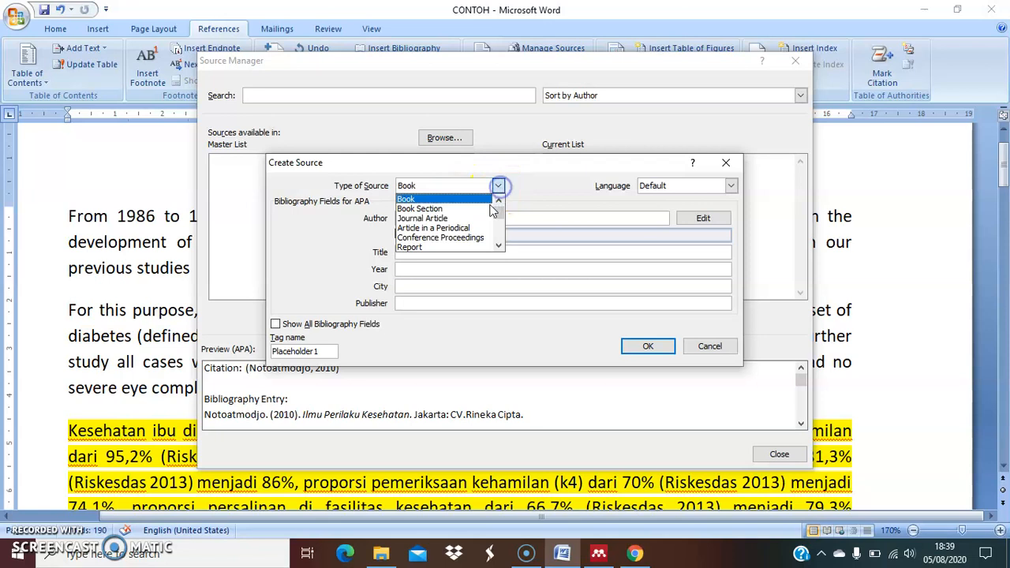
{"action": "left_click", "coordinate": [427, 191]}
{"action": "left_click", "coordinate": [423, 186]}
{"action": "left_click", "coordinate": [423, 186]}
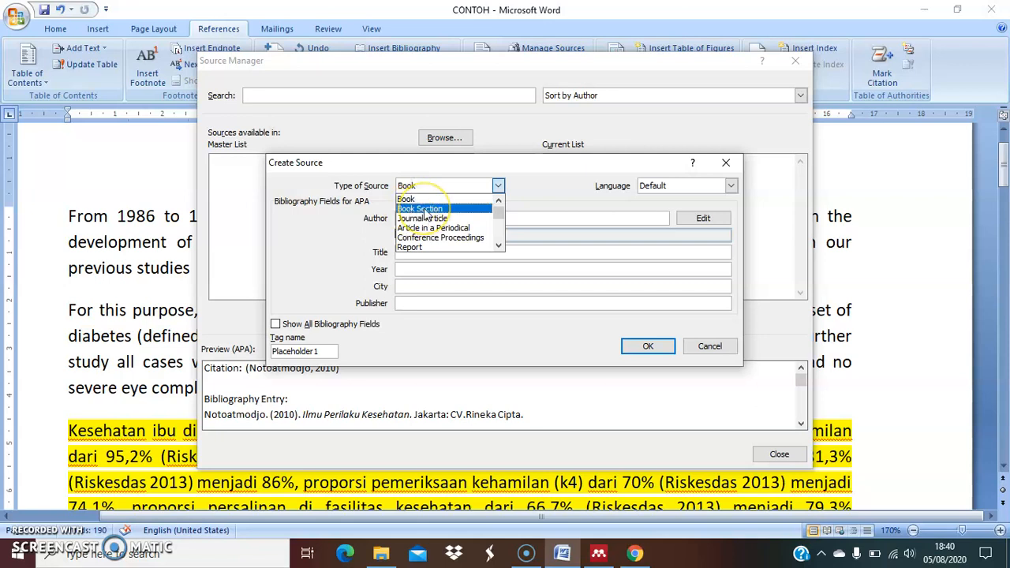
{"action": "left_click", "coordinate": [424, 209]}
{"action": "left_click", "coordinate": [427, 184]}
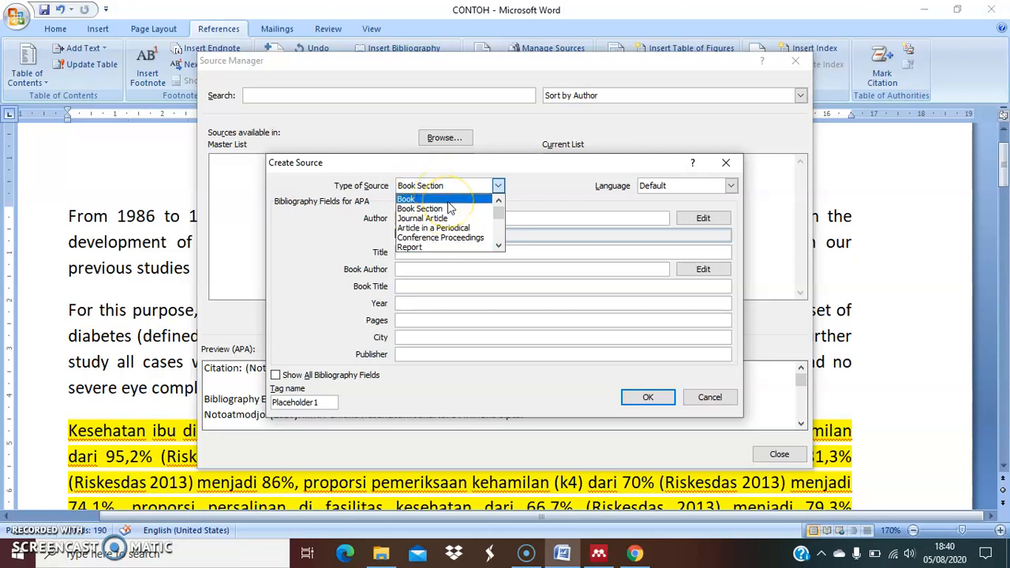
{"action": "left_click", "coordinate": [421, 199]}
{"action": "left_click", "coordinate": [421, 200]}
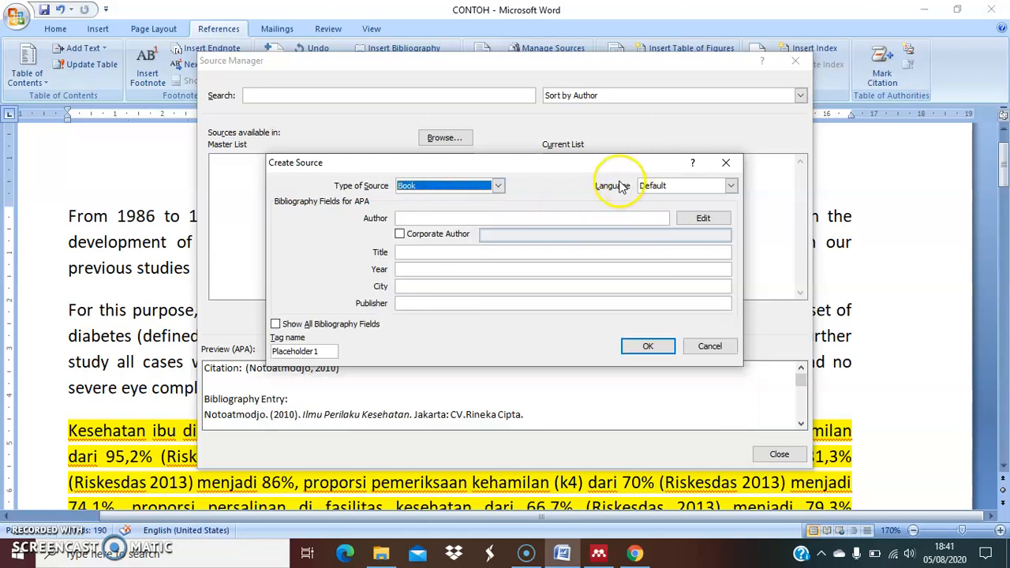
{"action": "left_click", "coordinate": [669, 189]}
{"action": "left_click", "coordinate": [663, 199]}
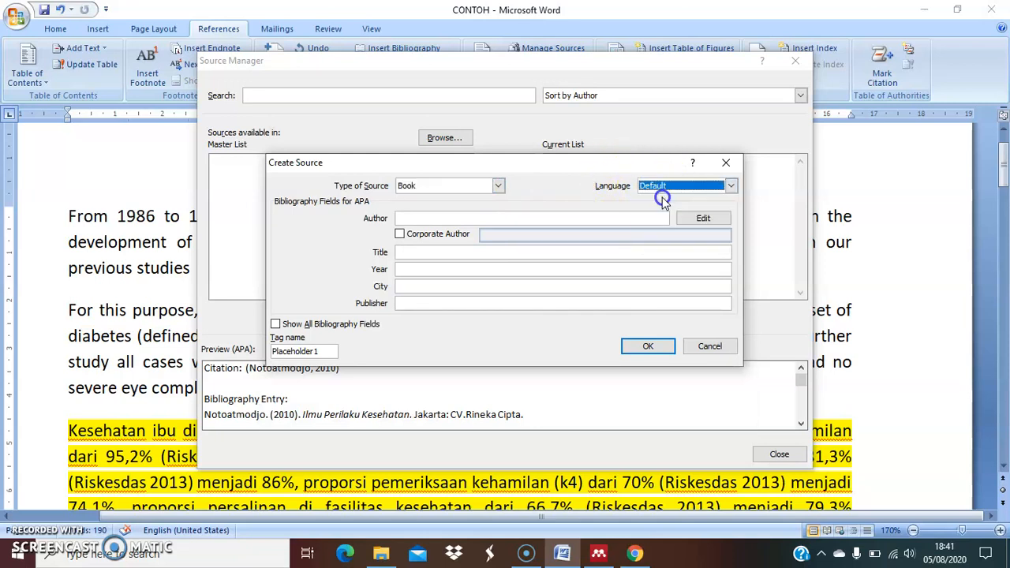
Enter the author's full name and the title "Epidemiologi Hipertensi" for the new book source
{"action": "left_click", "coordinate": [422, 219]}
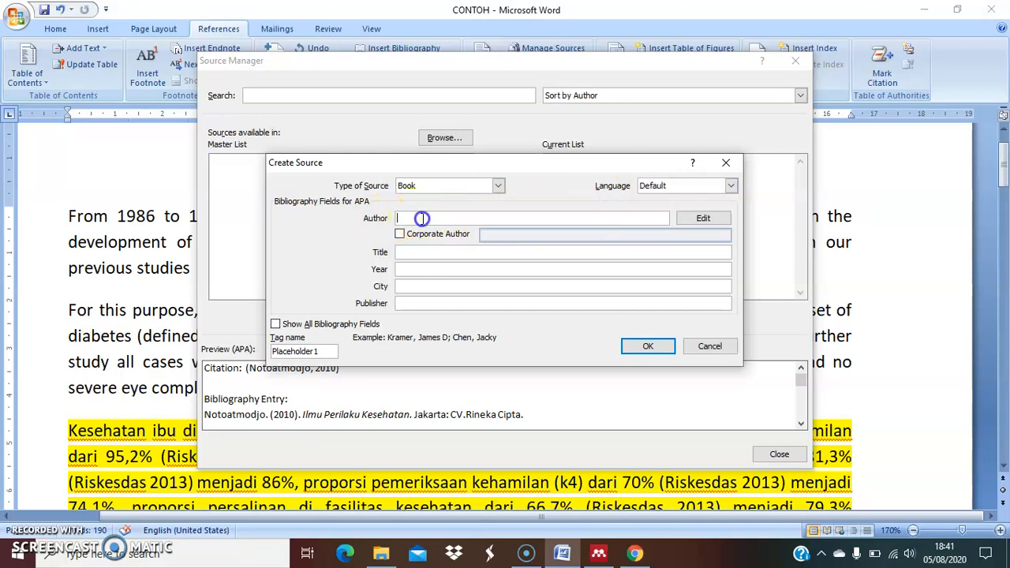
{"action": "type", "text": "La "}
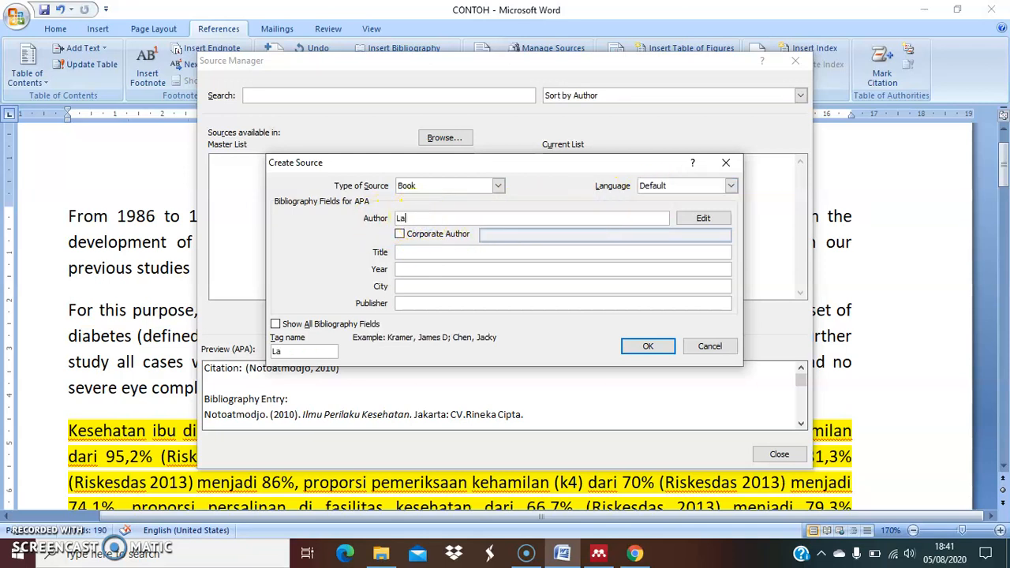
{"action": "type", "text": "Ode Alifariki"}
{"action": "left_click", "coordinate": [444, 252]}
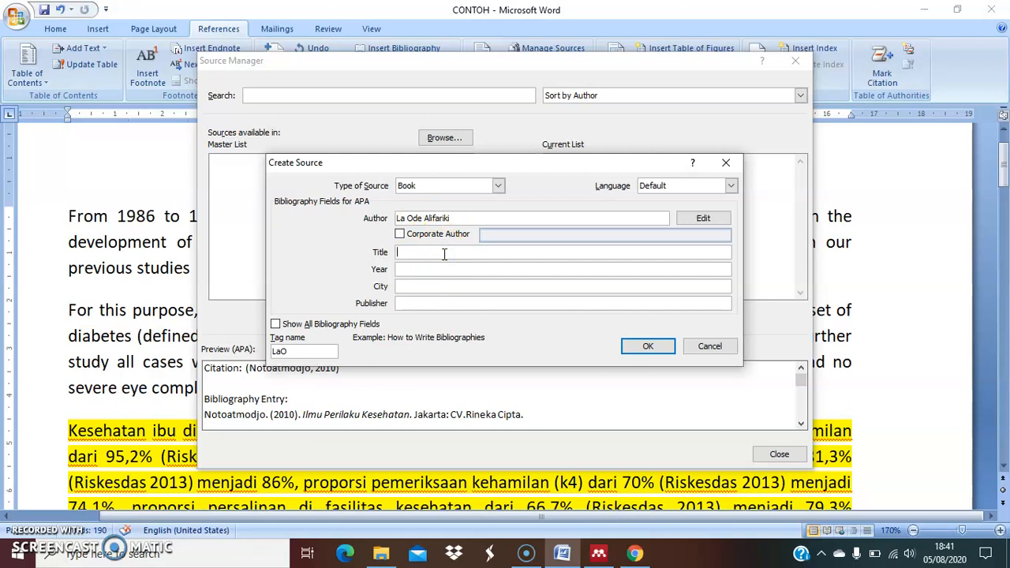
{"action": "type", "text": "Epidemiologi Hipertyensi"}
{"action": "left_click", "coordinate": [469, 252]}
{"action": "key", "text": "BackSpace"}
Set the book's year to 2019, city to Jogyakarta and publisher to PT.Leutikaprio, then save the source and close the Source Manager
{"action": "left_click", "coordinate": [413, 269]}
{"action": "type", "text": "201"}
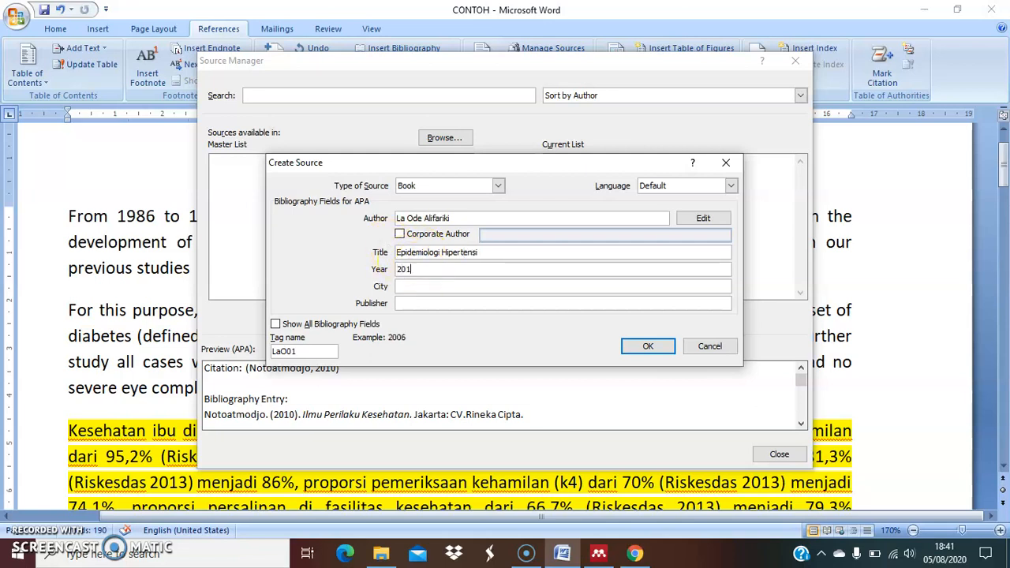
{"action": "type", "text": "9"}
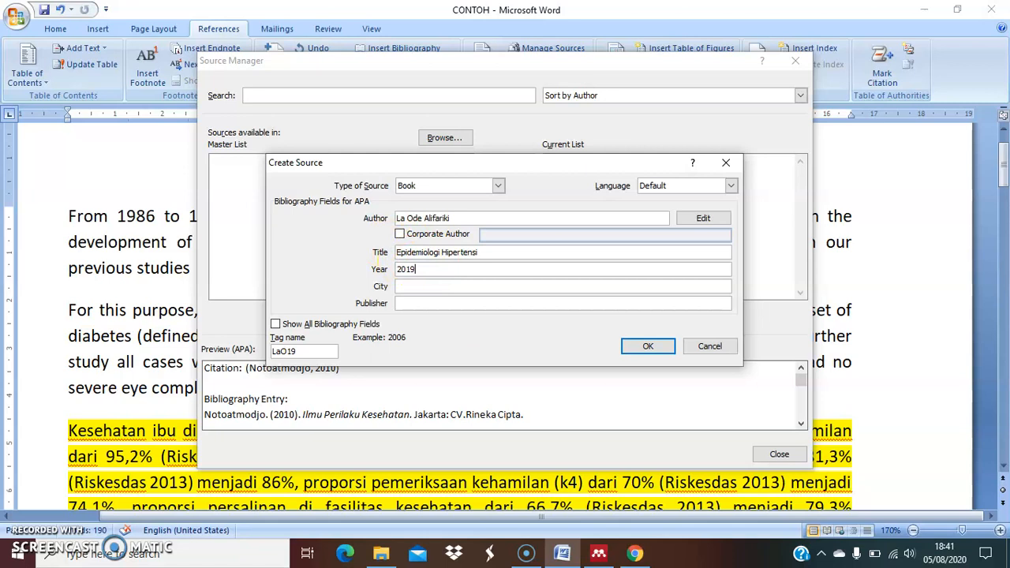
{"action": "left_click", "coordinate": [423, 288]}
{"action": "type", "text": "Jogyakarta"}
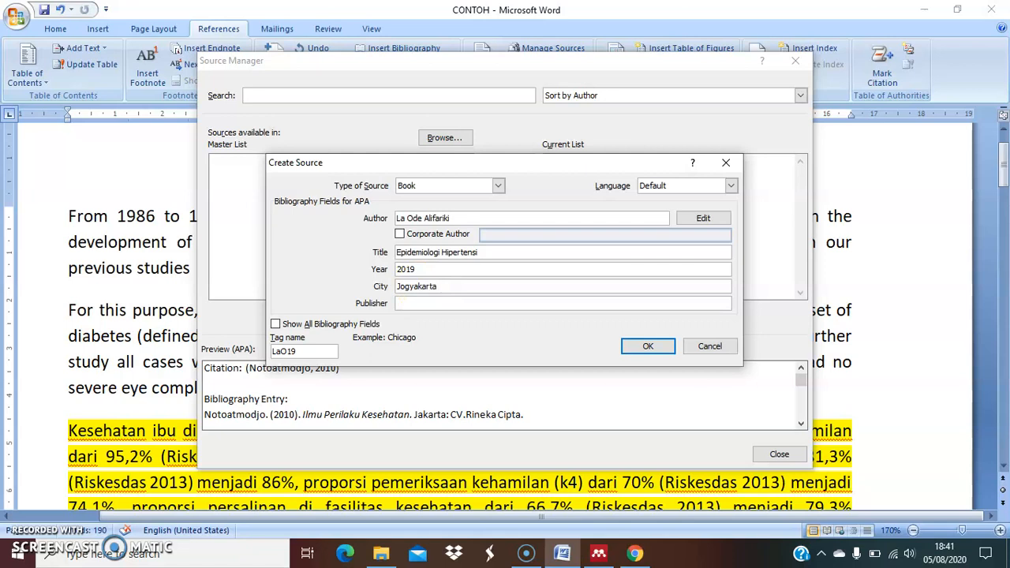
{"action": "left_click", "coordinate": [434, 305]}
{"action": "type", "text": "PT.Leutikaprio"}
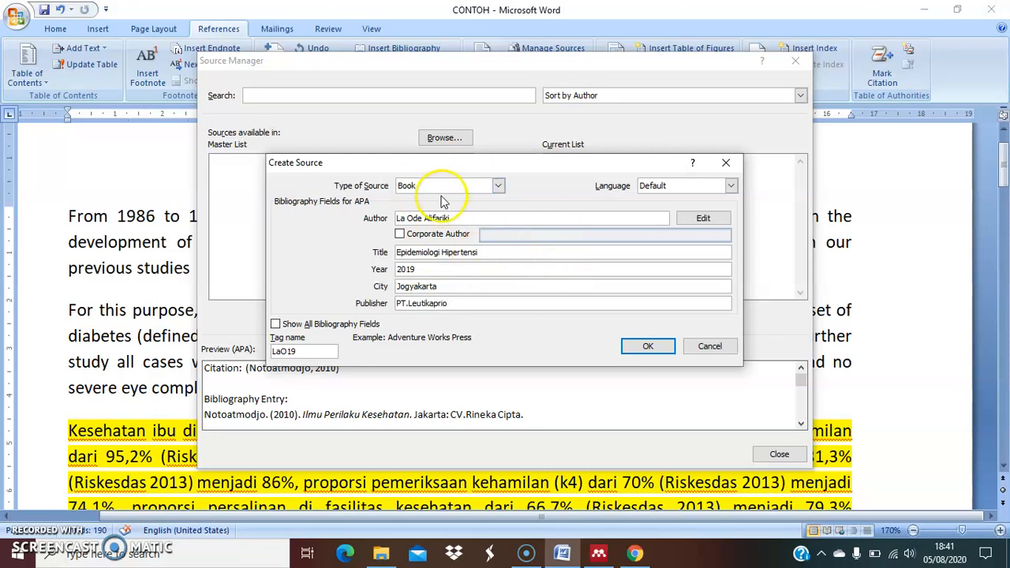
{"action": "left_click", "coordinate": [649, 348]}
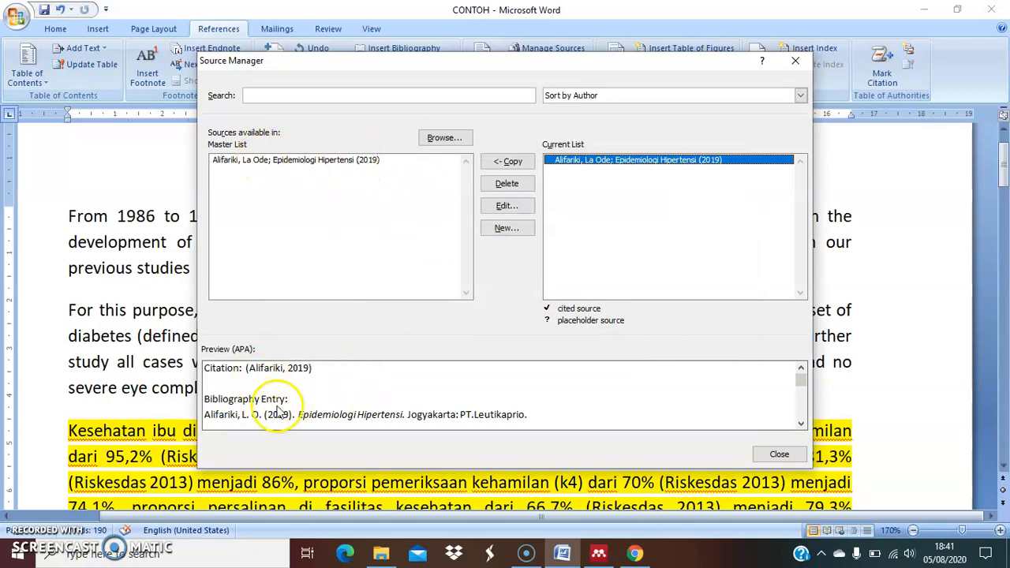
{"action": "left_click", "coordinate": [779, 454]}
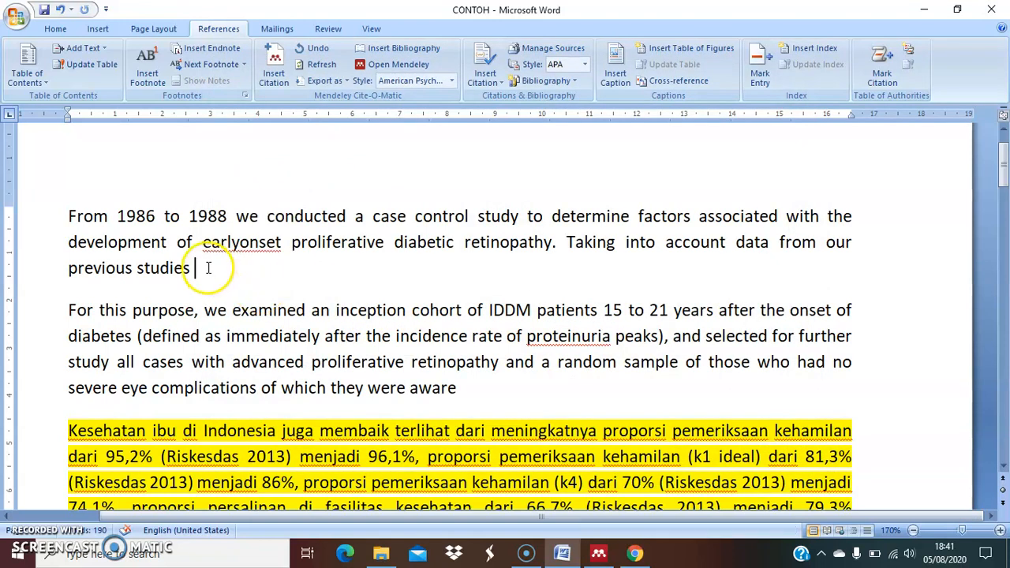
Insert a citation of the "Epidemiologi Hipertensi" book after "previous studies" in the first paragraph, followed by a period
{"action": "left_click_drag", "start_coordinate": [68, 216], "coordinate": [180, 269]}
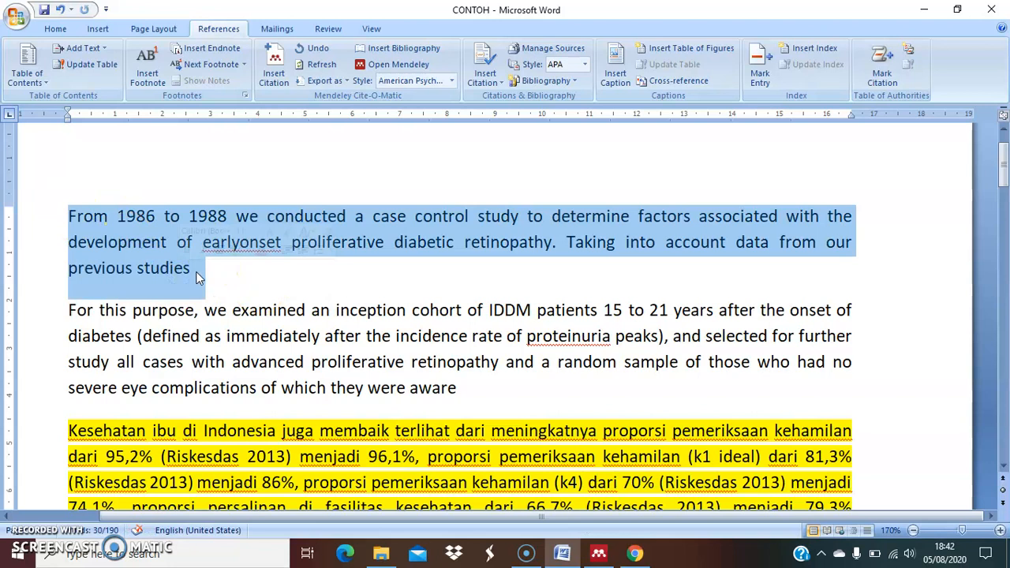
{"action": "left_click", "coordinate": [195, 271]}
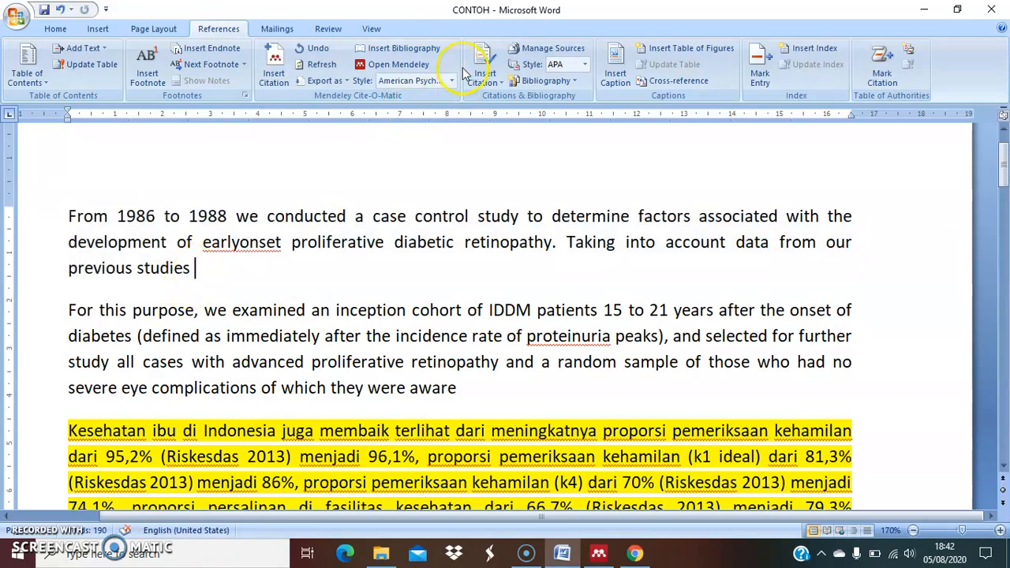
{"action": "left_click", "coordinate": [545, 51]}
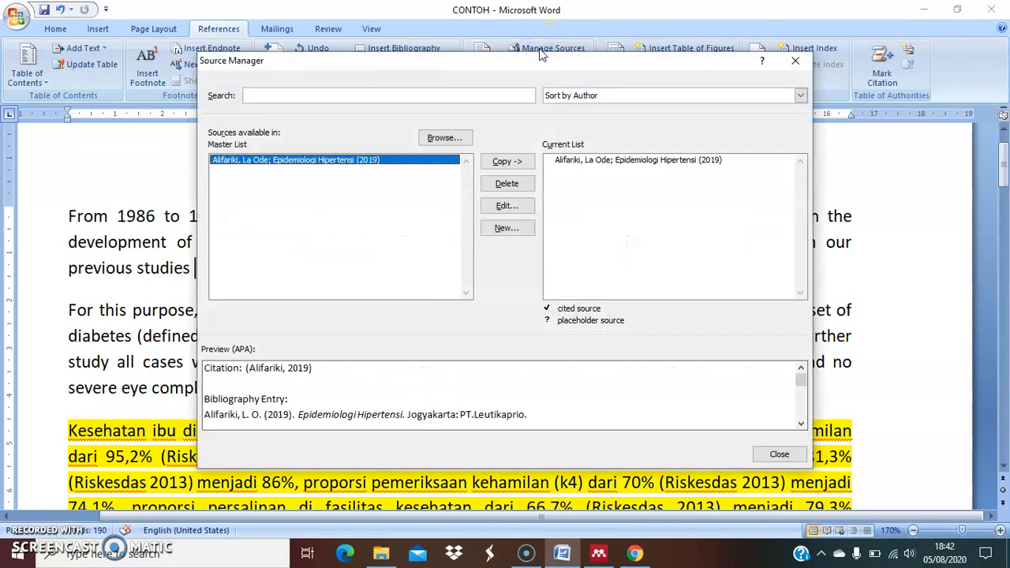
{"action": "left_click", "coordinate": [794, 61]}
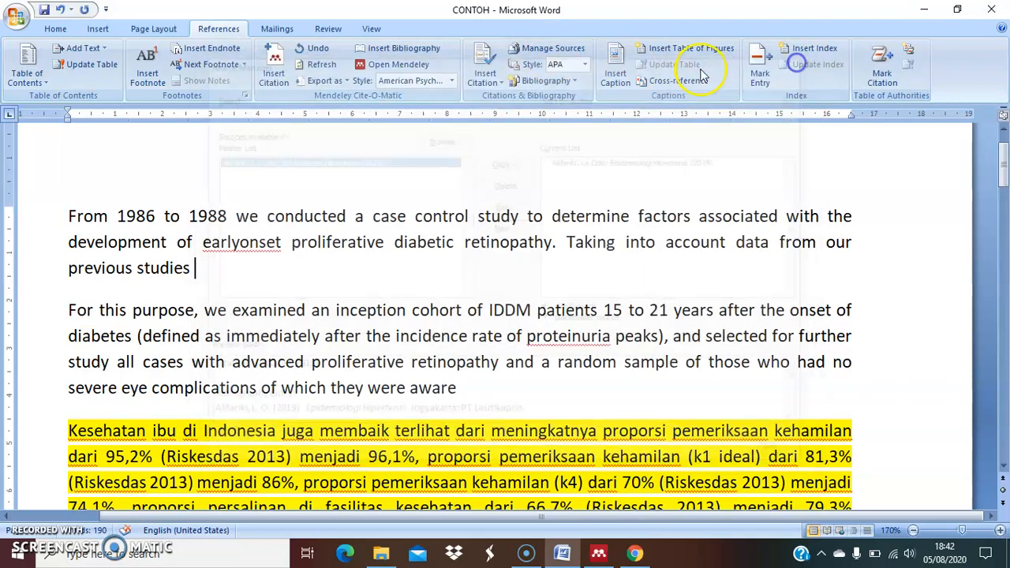
{"action": "left_click", "coordinate": [499, 72]}
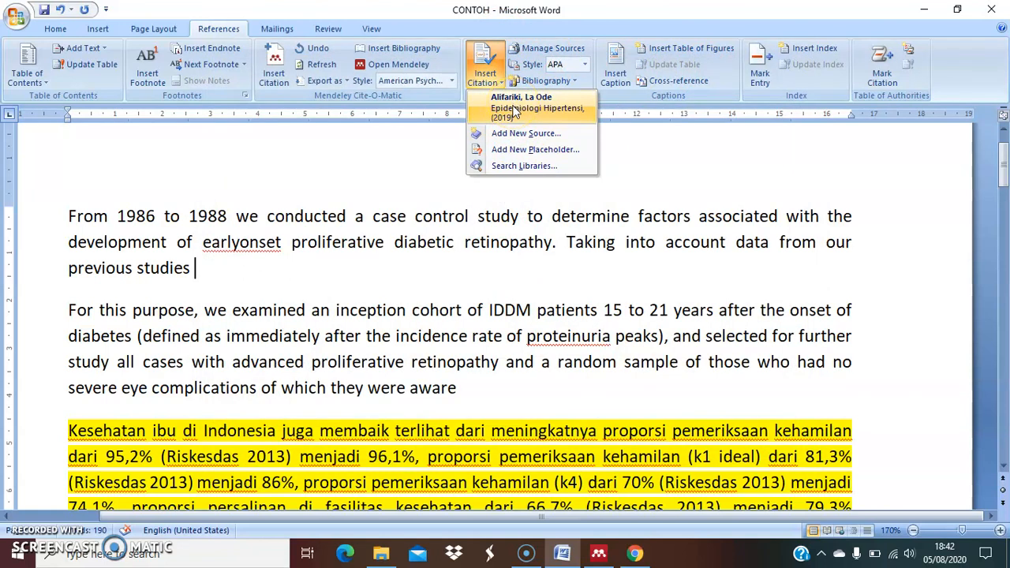
{"action": "left_click", "coordinate": [510, 115]}
{"action": "left_click", "coordinate": [508, 108]}
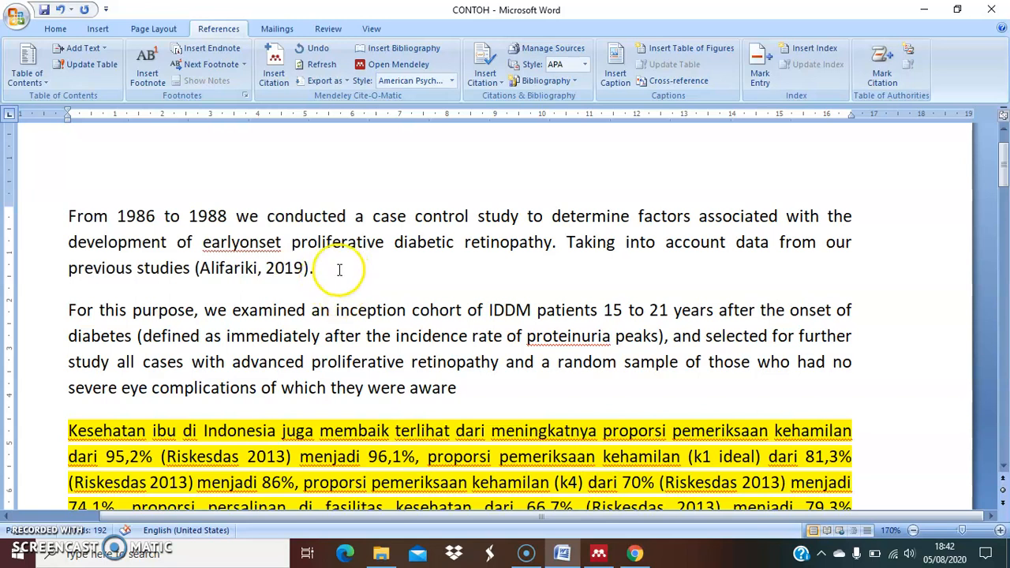
Place the insertion point after "they were aware" at the end of the second paragraph
{"action": "left_click", "coordinate": [70, 310]}
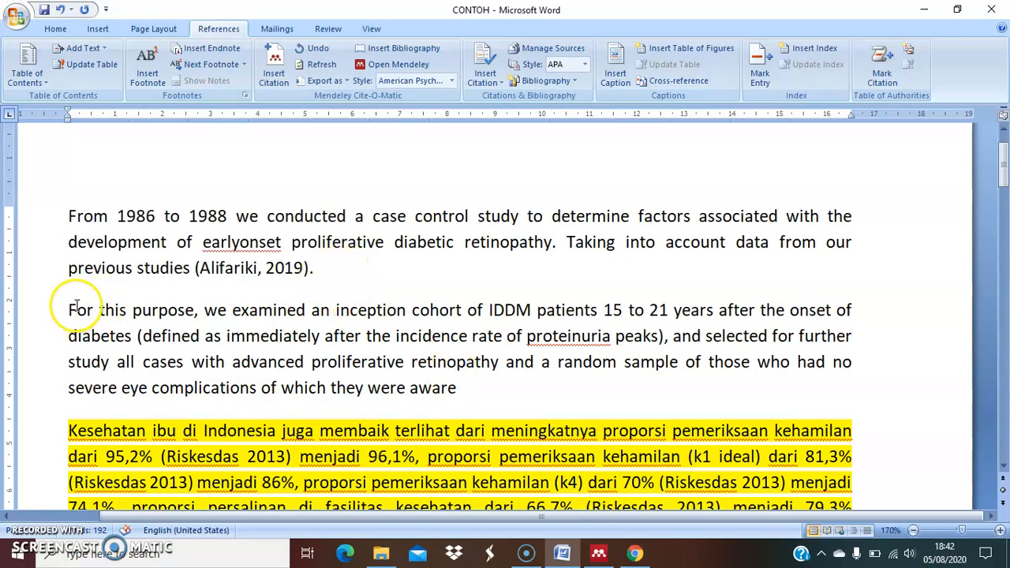
{"action": "left_click_drag", "start_coordinate": [69, 309], "coordinate": [449, 386]}
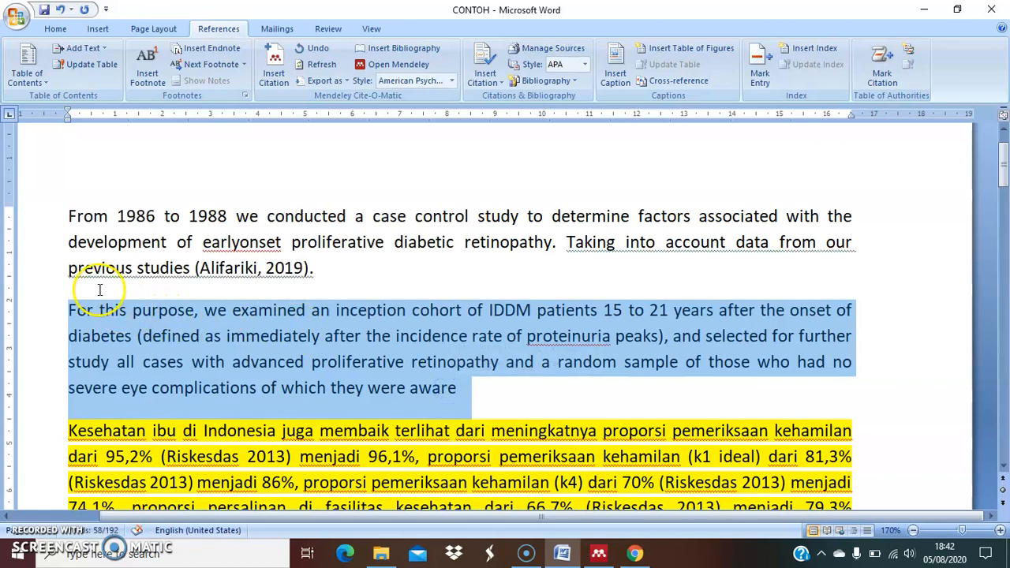
{"action": "left_click", "coordinate": [472, 385]}
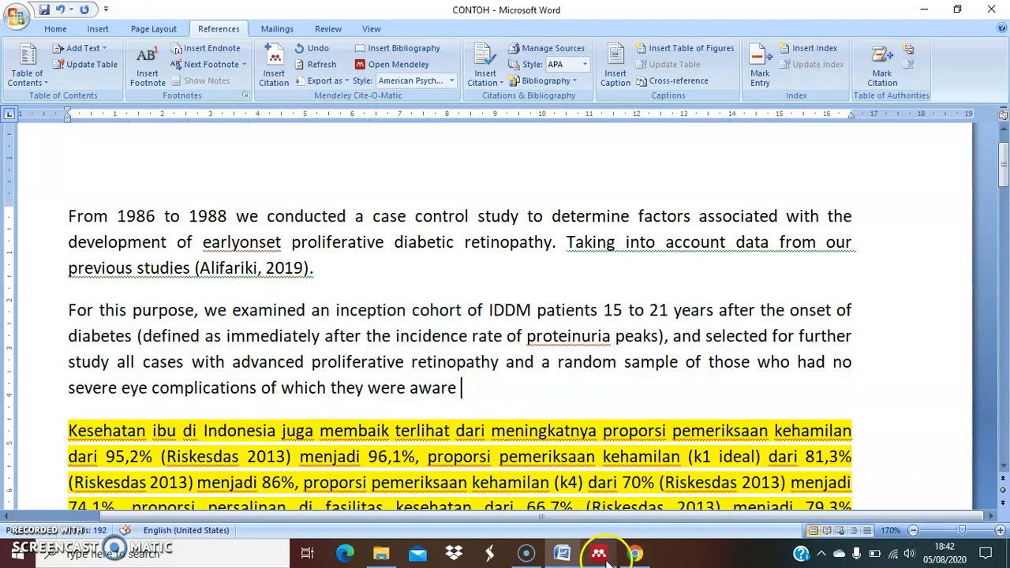
Switch to Chrome, search for "google scholar" and open the Google Scholar site with its search box active
{"action": "left_click", "coordinate": [636, 554]}
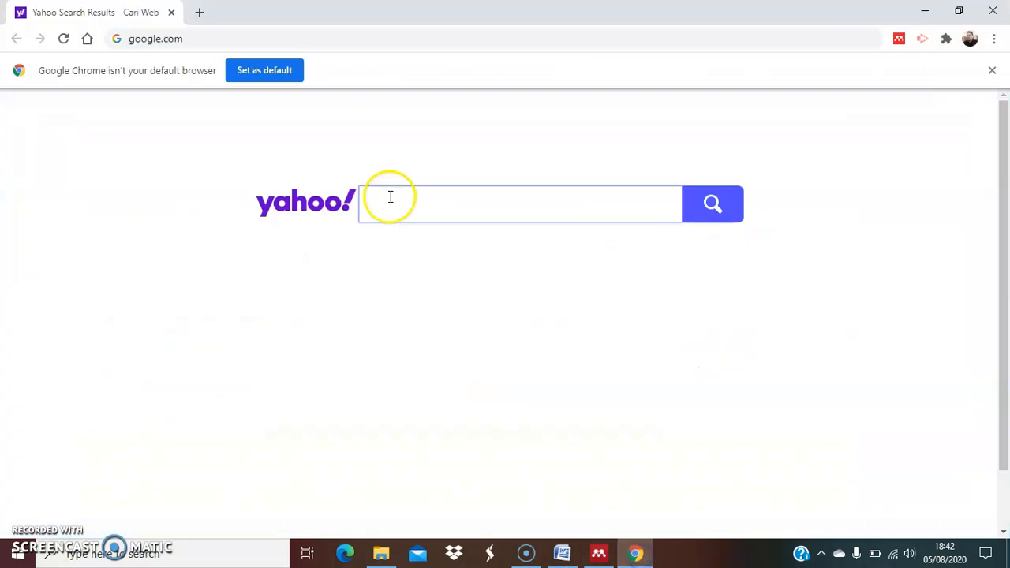
{"action": "left_click", "coordinate": [275, 41]}
{"action": "left_click", "coordinate": [274, 41]}
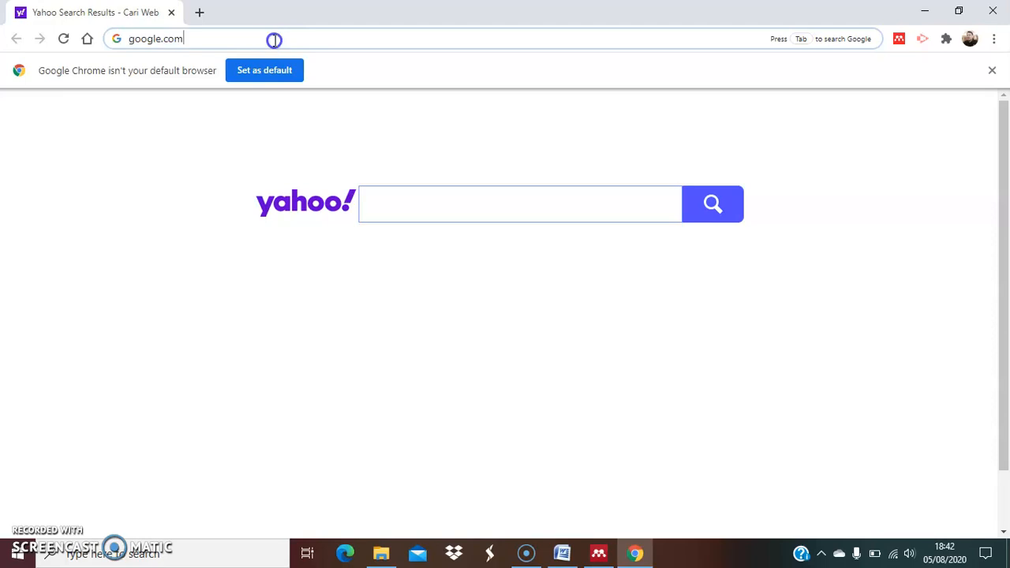
{"action": "key", "text": "BackSpace"}
{"action": "key", "text": "BackSpace"}
{"action": "key", "text": "BackSpace"}
{"action": "key", "text": "BackSpace"}
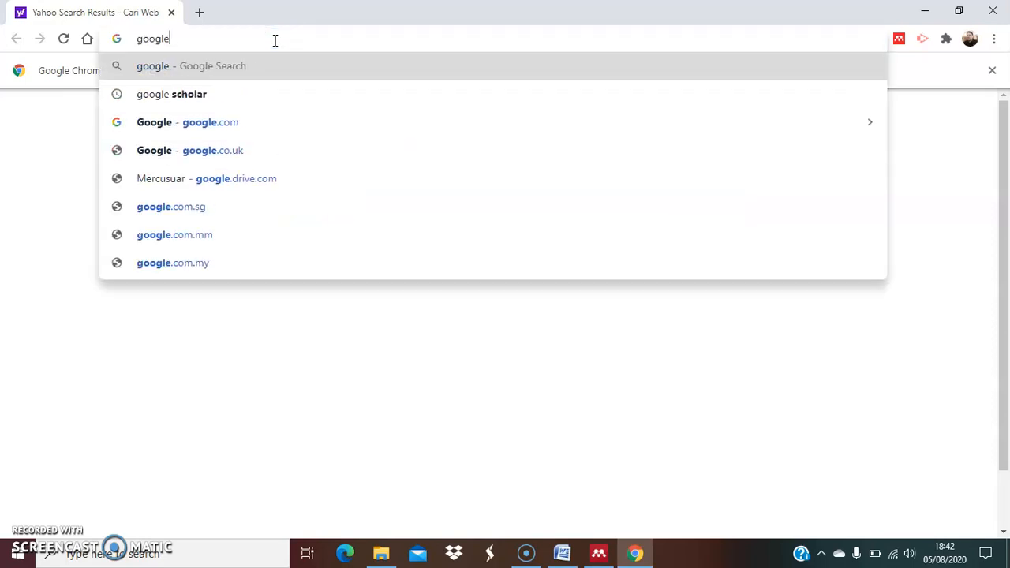
{"action": "left_click", "coordinate": [217, 94]}
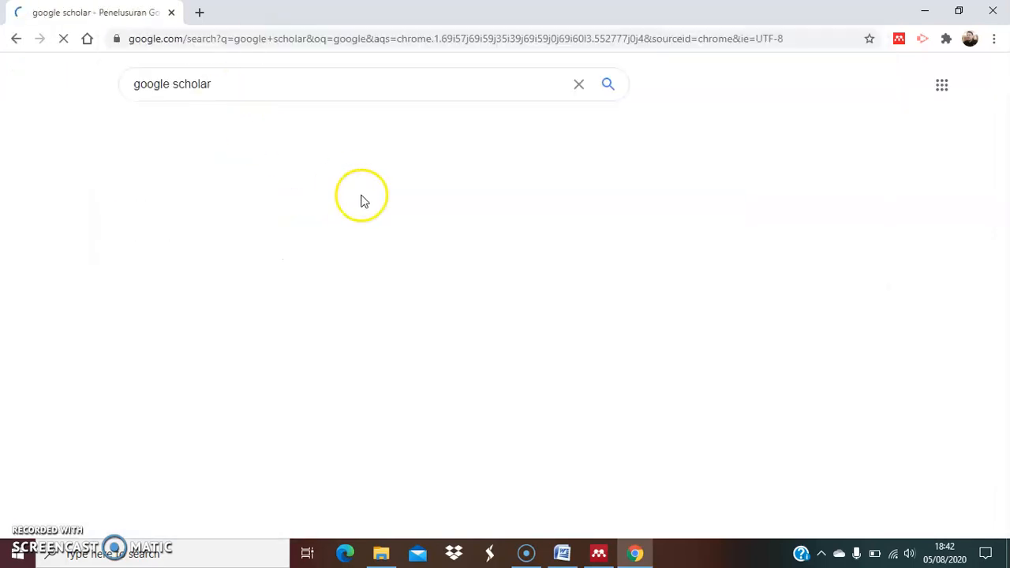
{"action": "left_click", "coordinate": [197, 207]}
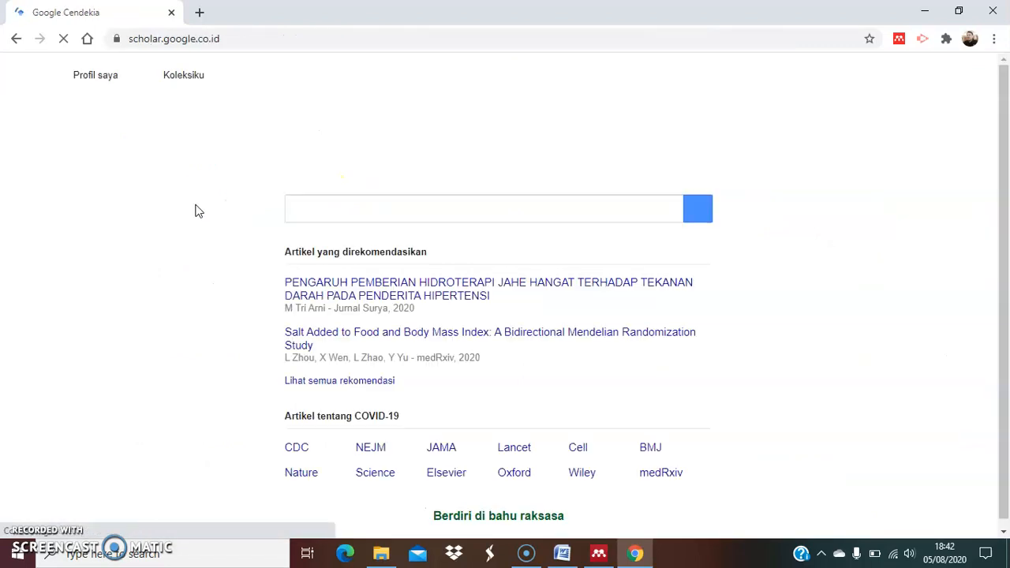
{"action": "left_click", "coordinate": [312, 200]}
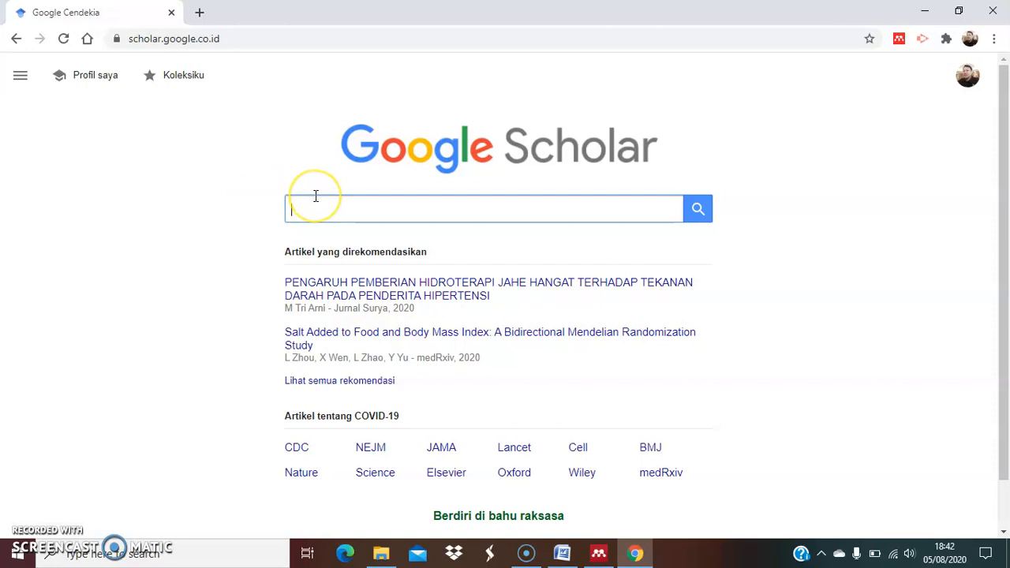
Search Google Scholar for "hypertension risk factor"
{"action": "type", "text": "hi"}
{"action": "key", "text": "BackSpace"}
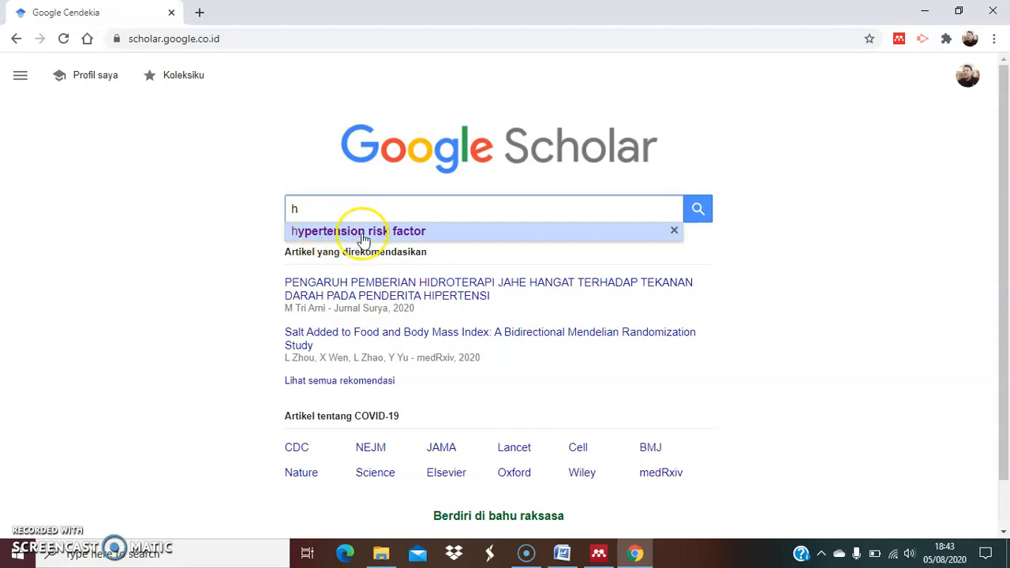
{"action": "left_click", "coordinate": [397, 237]}
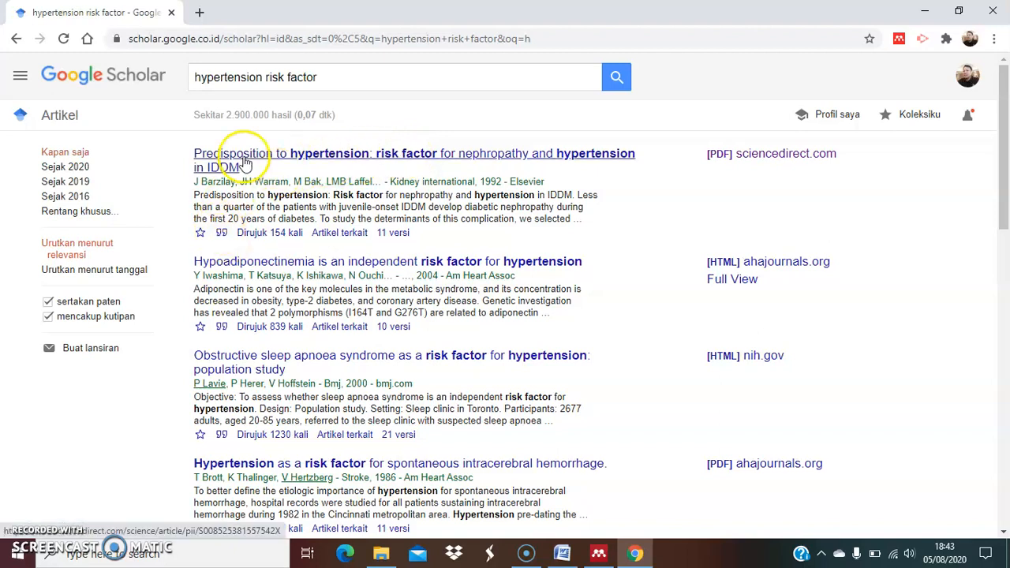
Switch to Word to review the second paragraph that needs a citation, and return to the Scholar results in Chrome
{"action": "left_click", "coordinate": [562, 553]}
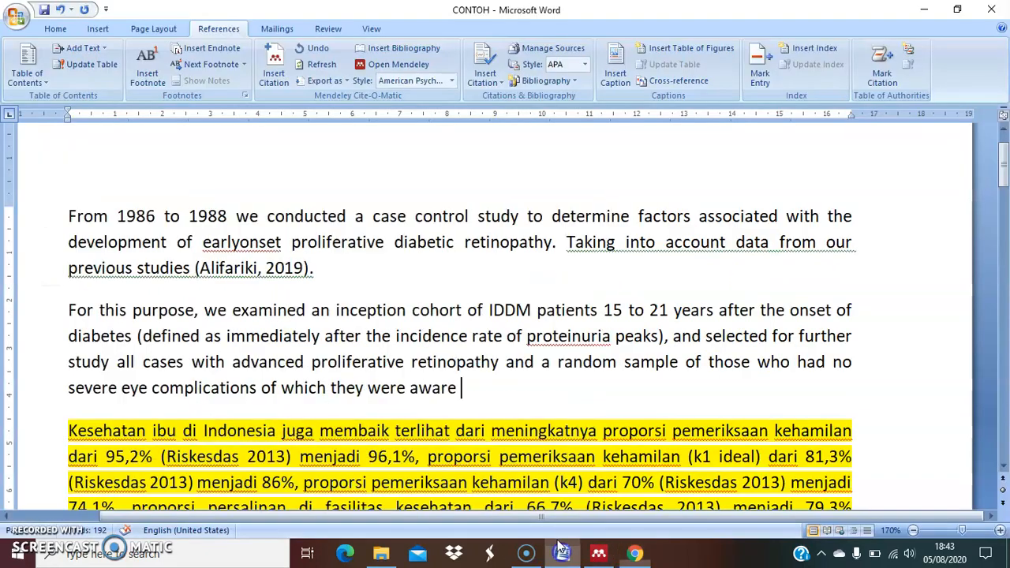
{"action": "left_click_drag", "start_coordinate": [63, 308], "coordinate": [458, 387]}
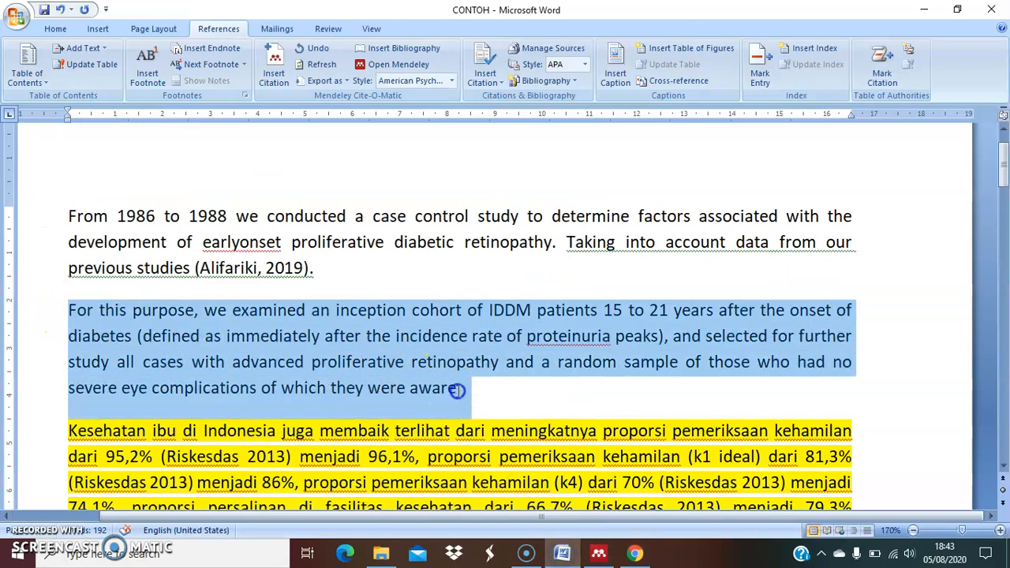
{"action": "left_click", "coordinate": [405, 346]}
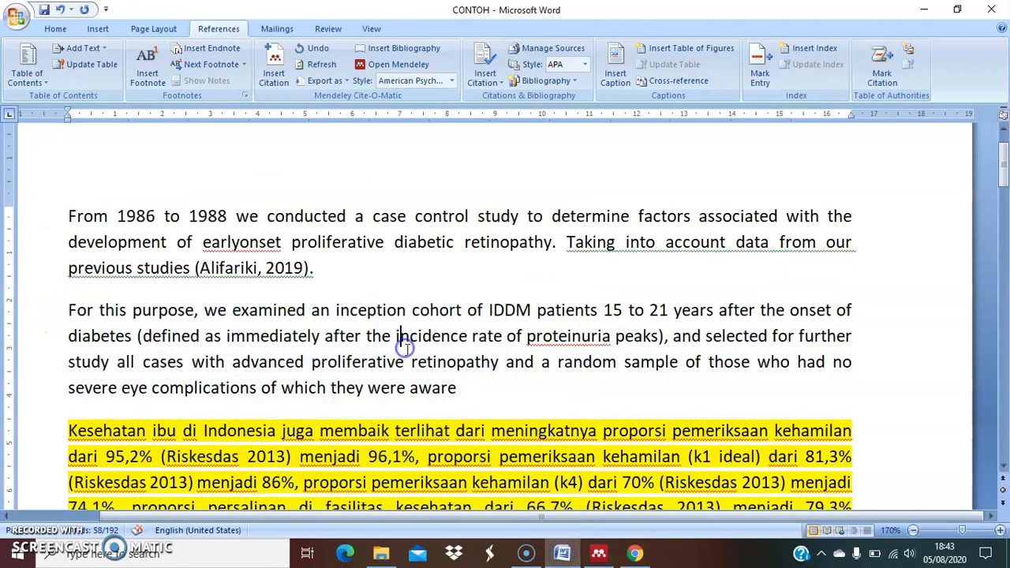
{"action": "left_click", "coordinate": [635, 553]}
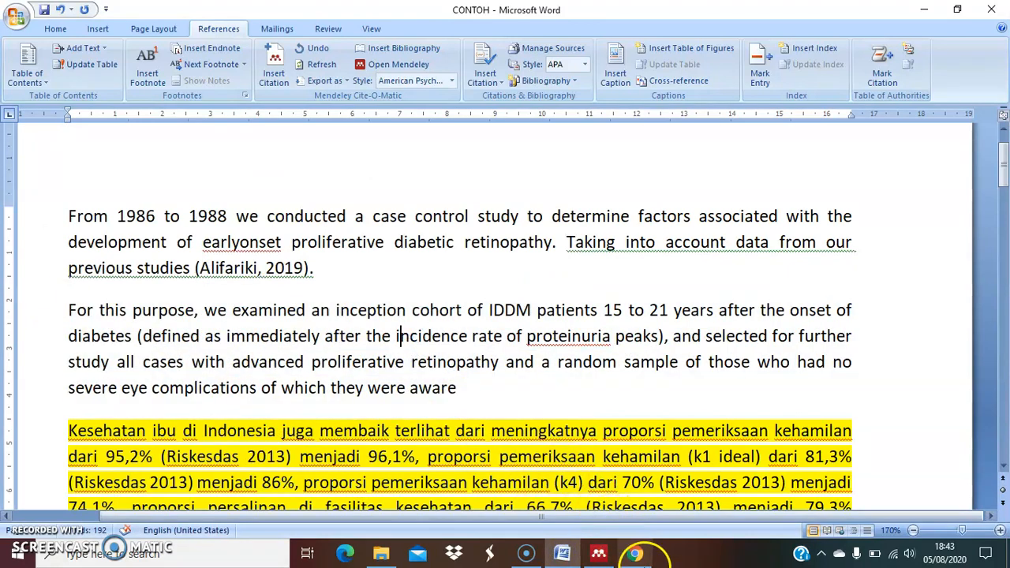
{"action": "left_click", "coordinate": [639, 552]}
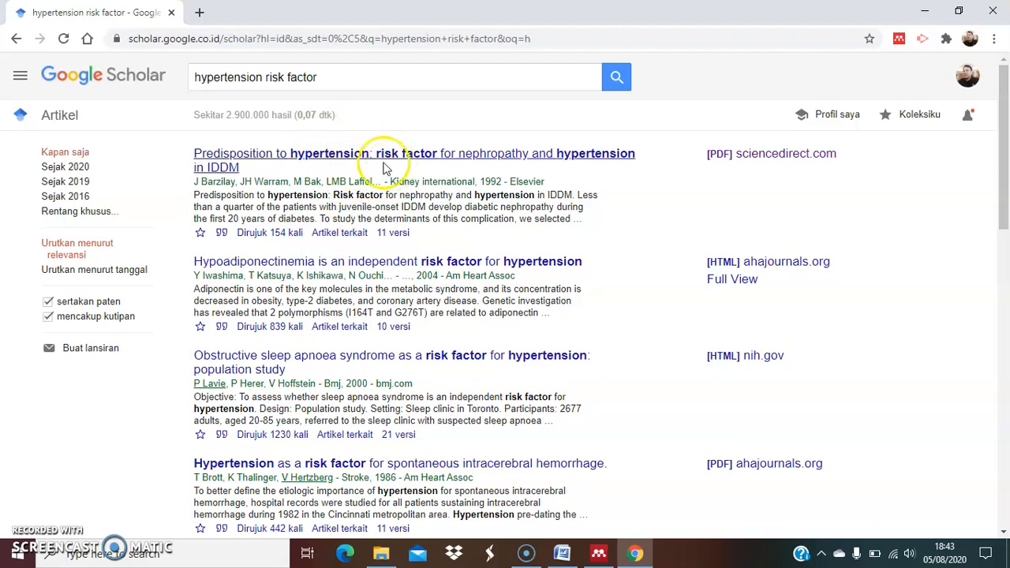
Open the sciencedirect.com PDF of "Predisposition to hypertension: Risk factor for nephropathy and hypertension in IDDM" and copy its author names
{"action": "left_click", "coordinate": [768, 156]}
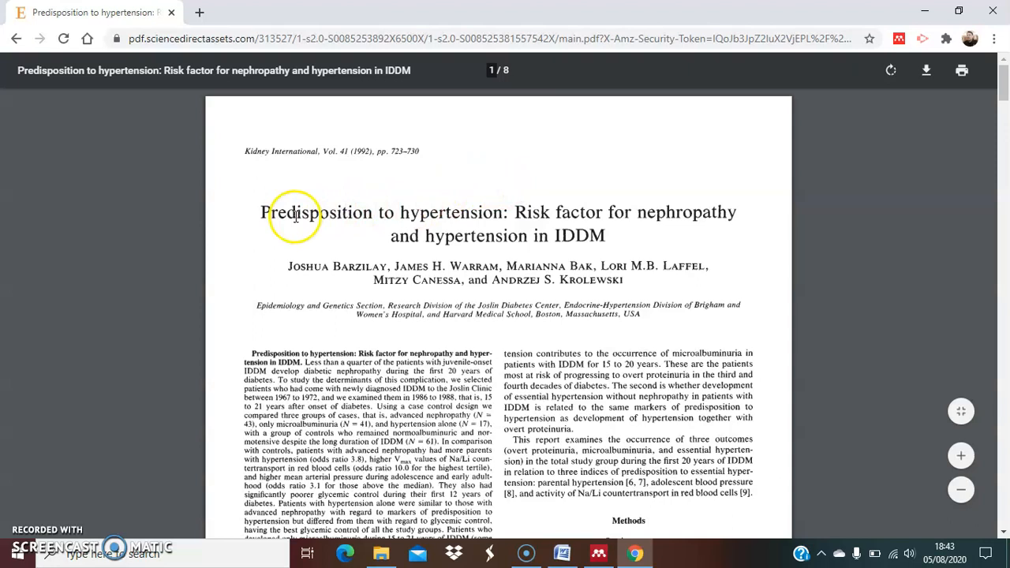
{"action": "left_click_drag", "start_coordinate": [260, 213], "coordinate": [282, 212]}
{"action": "left_click", "coordinate": [371, 264]}
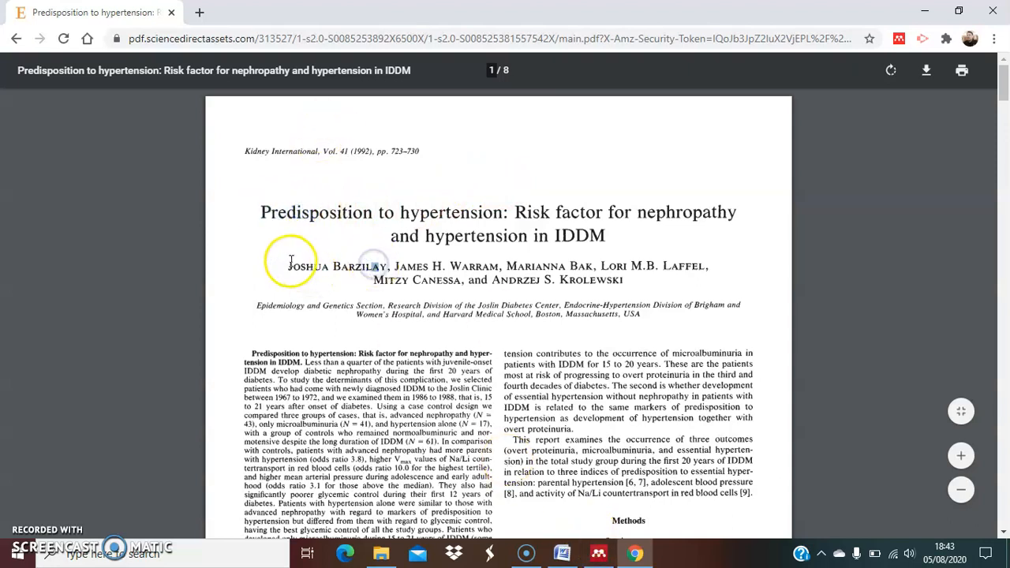
{"action": "left_click_drag", "start_coordinate": [289, 266], "coordinate": [644, 286]}
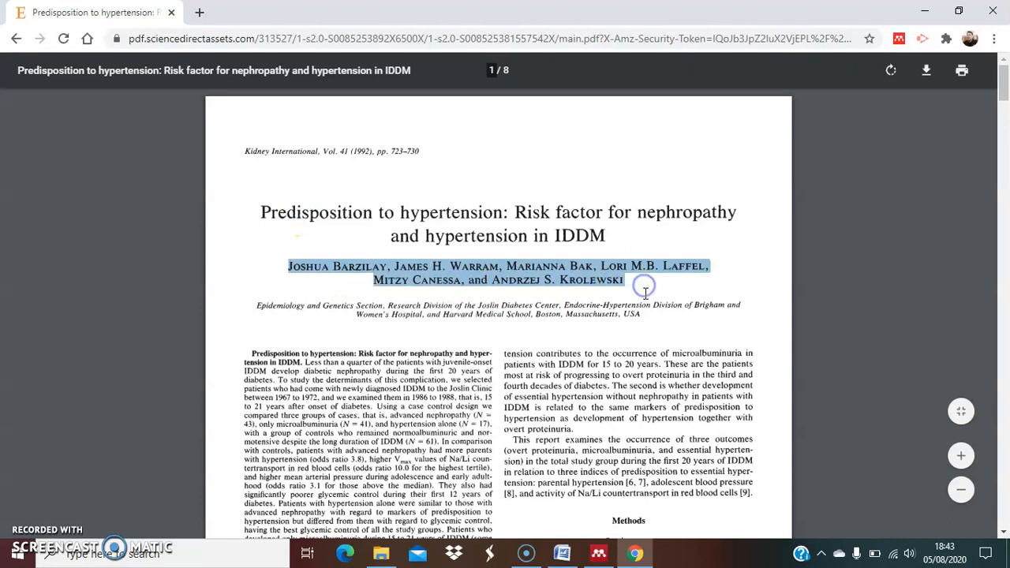
Switch to Word, create a new Journal Article source in the Source Manager and paste the copied names as its author
{"action": "left_click", "coordinate": [592, 554]}
{"action": "left_click", "coordinate": [575, 555]}
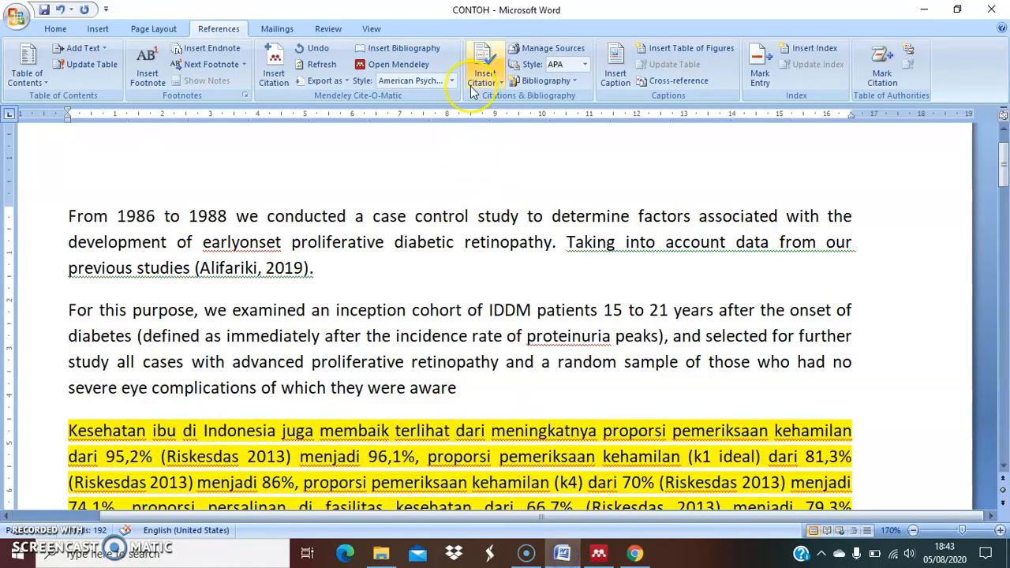
{"action": "left_click", "coordinate": [527, 47]}
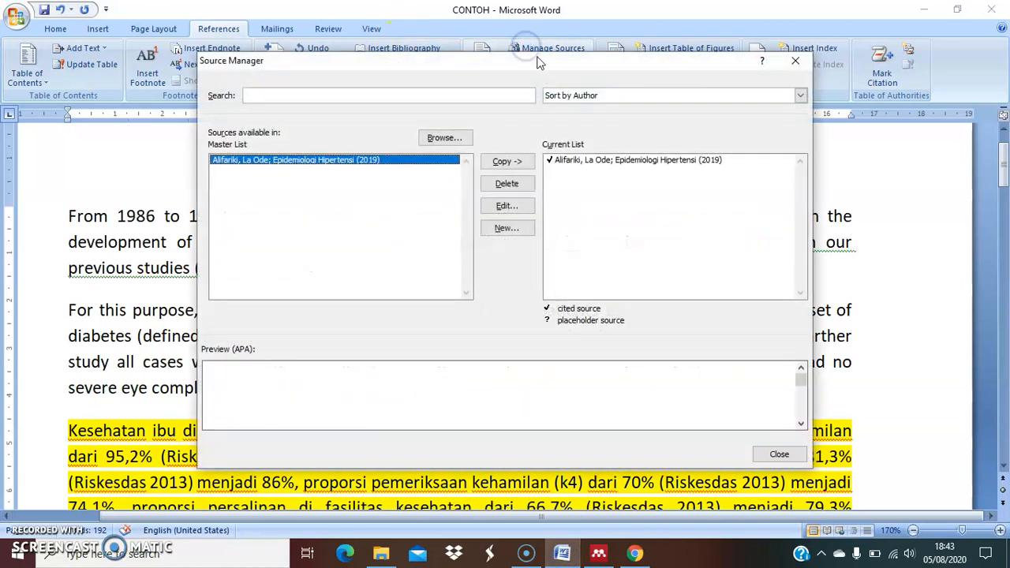
{"action": "left_click", "coordinate": [508, 234]}
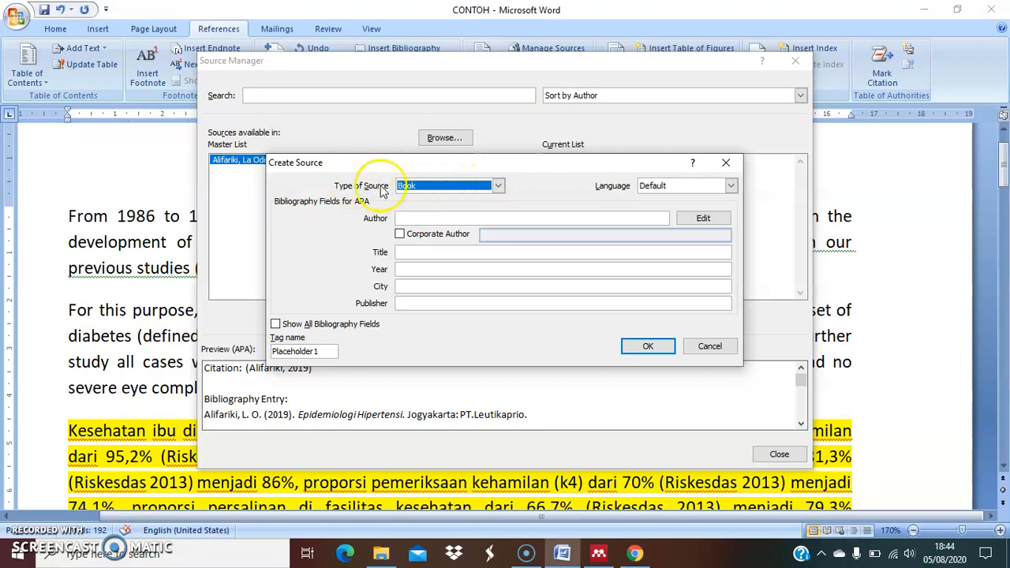
{"action": "left_click", "coordinate": [429, 187]}
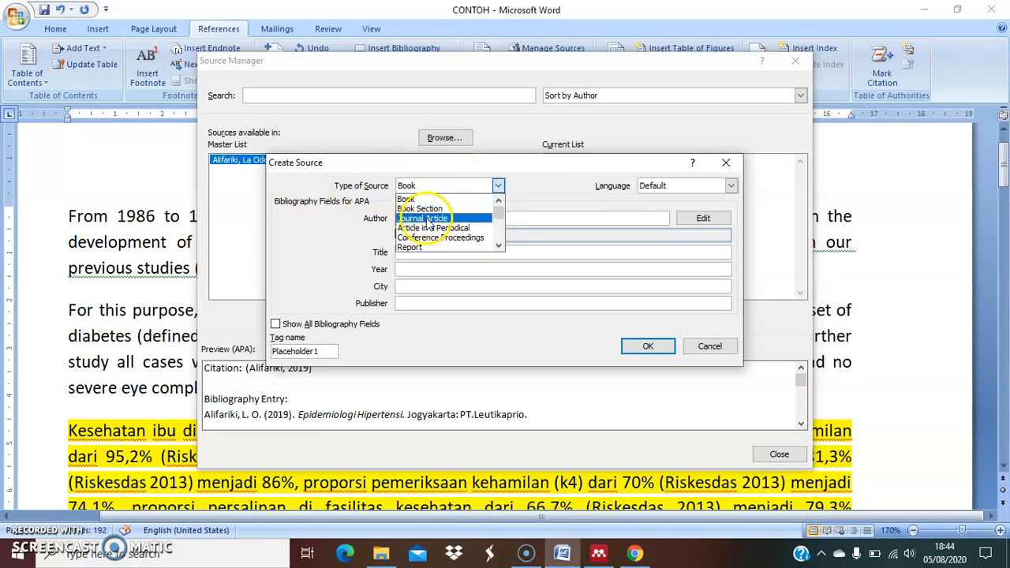
{"action": "left_click", "coordinate": [427, 219]}
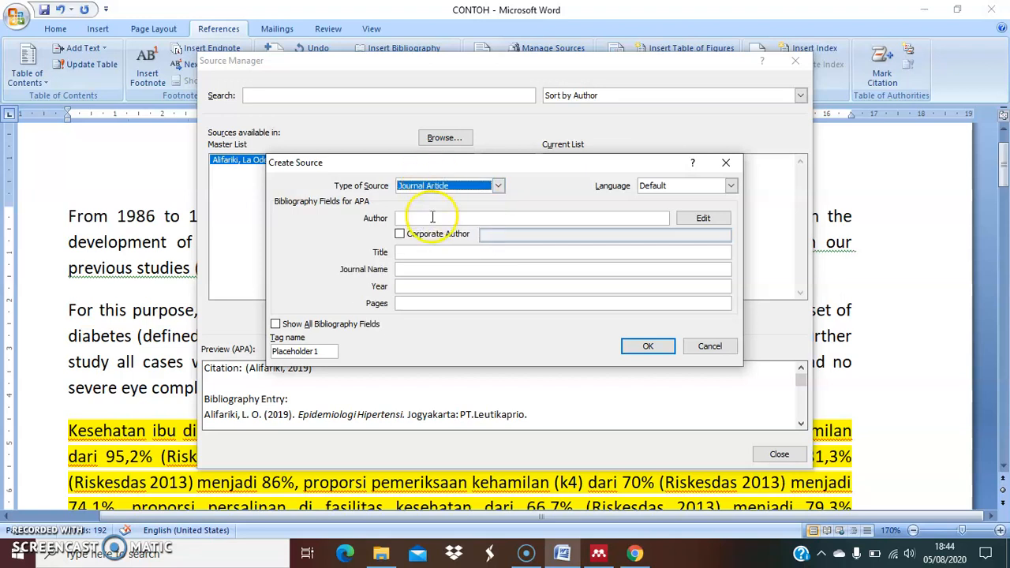
{"action": "left_click", "coordinate": [432, 217]}
{"action": "type", "text": "JOSHUA BARZILAY, JAMES H. WARRAM, MARIANNA BAK, LORI M.B. LAFFEL,"}
Copy the article's title from the PDF in Chrome and paste it as the source's title in Word
{"action": "left_click", "coordinate": [432, 252]}
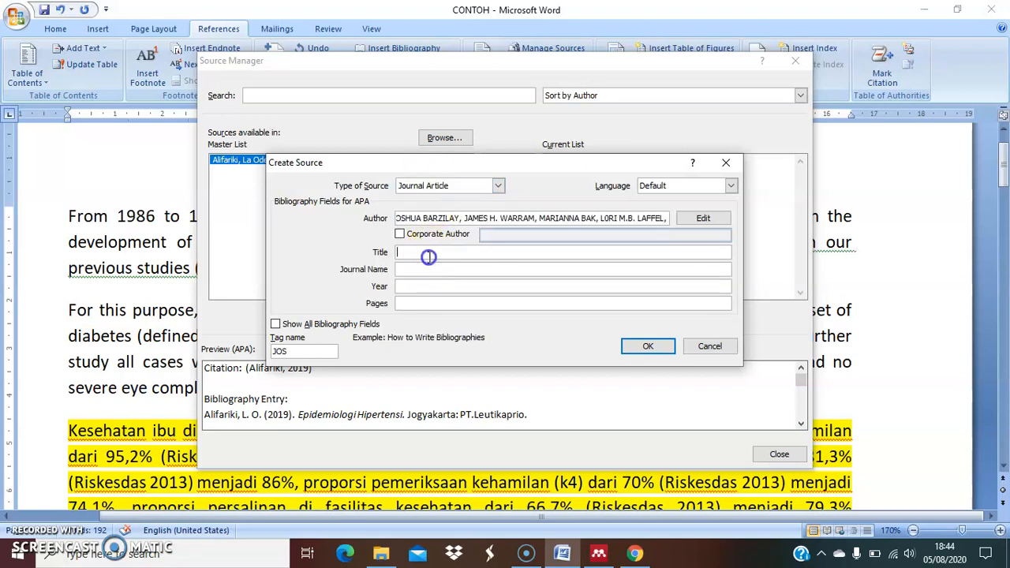
{"action": "left_click", "coordinate": [636, 554]}
{"action": "left_click_drag", "start_coordinate": [260, 207], "coordinate": [615, 247]}
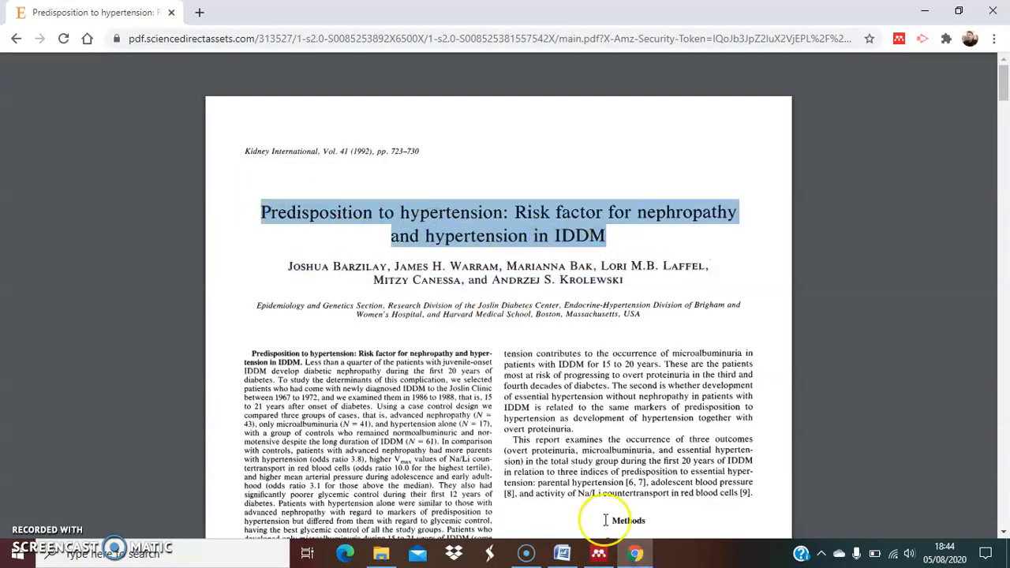
{"action": "left_click", "coordinate": [562, 554]}
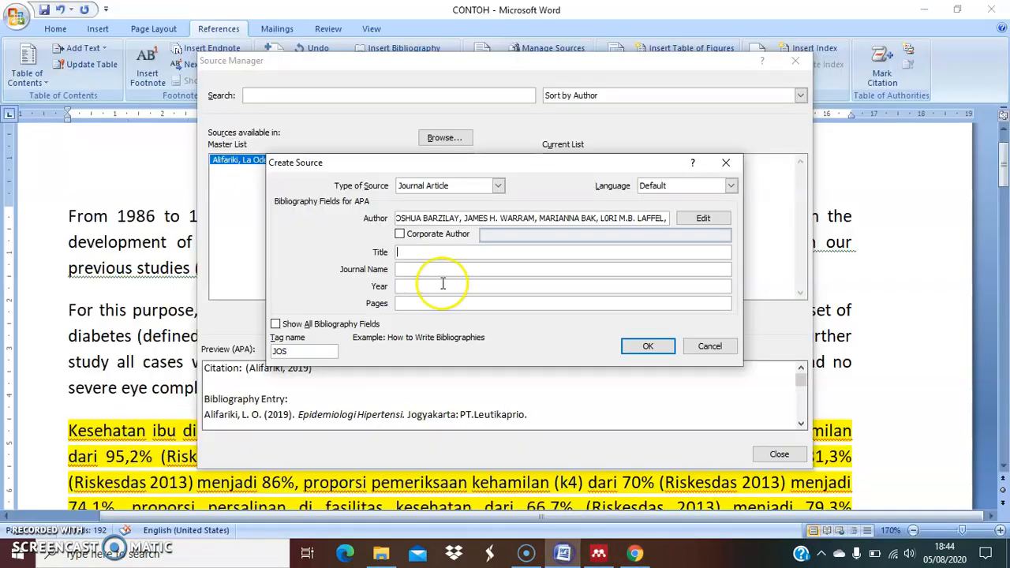
{"action": "type", "text": "Predisposition to hypertension: Risk factor for nephropathy"}
Copy the journal name "Kidney International," from the PDF header in Chrome into the source's Journal Name in Word
{"action": "left_click", "coordinate": [424, 270]}
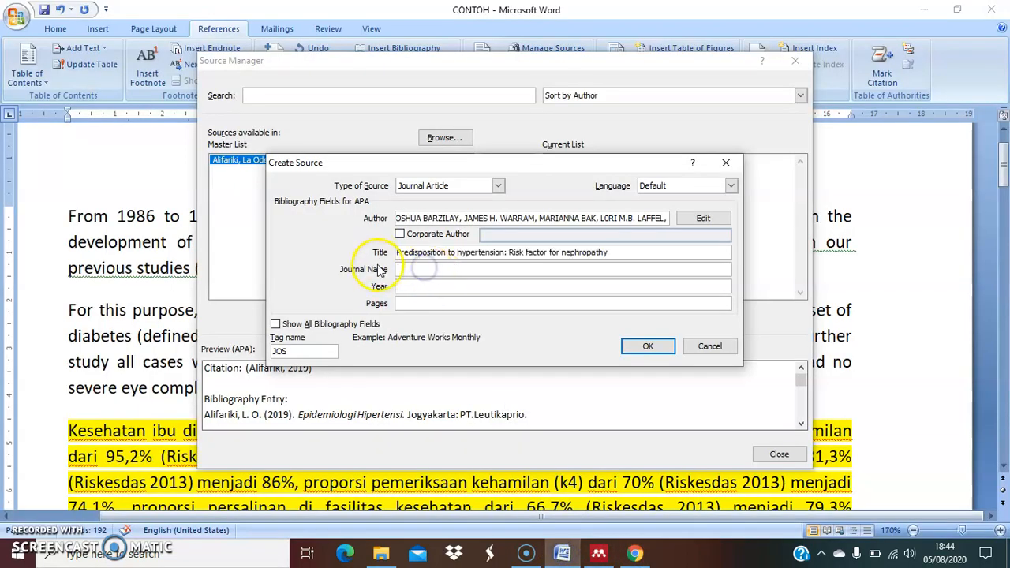
{"action": "left_click", "coordinate": [635, 554]}
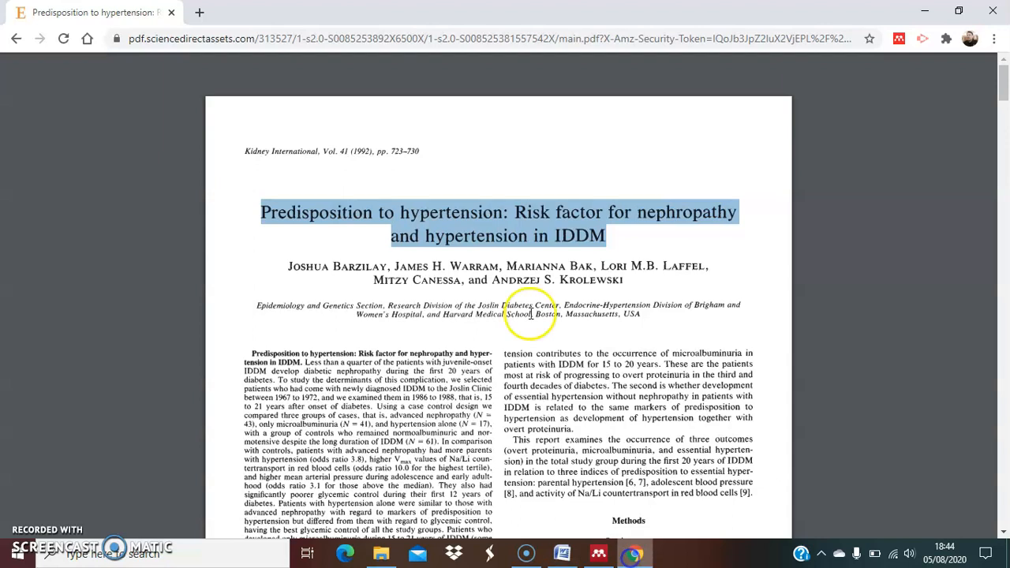
{"action": "left_click", "coordinate": [241, 151]}
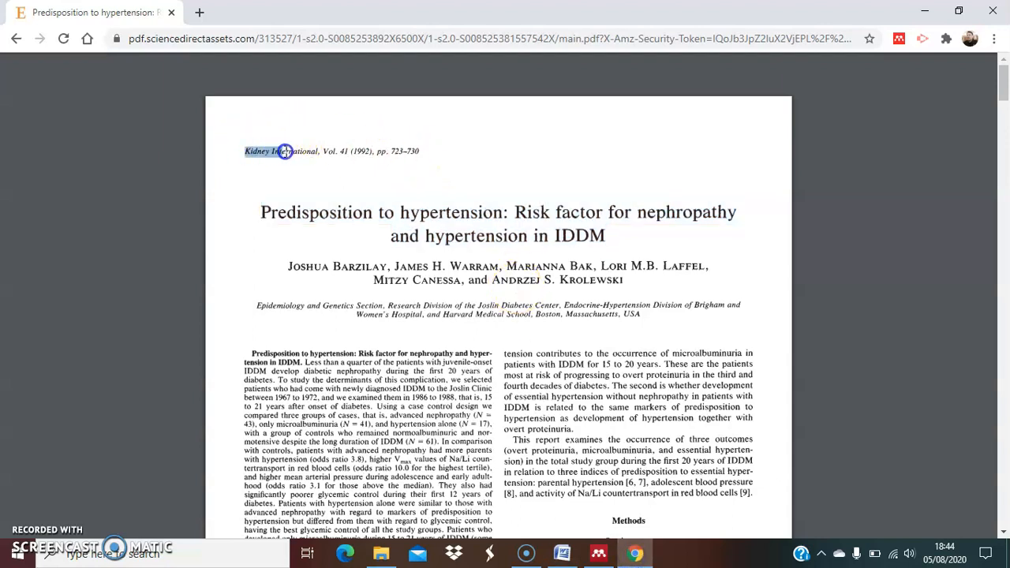
{"action": "left_click_drag", "start_coordinate": [318, 154], "coordinate": [319, 154]}
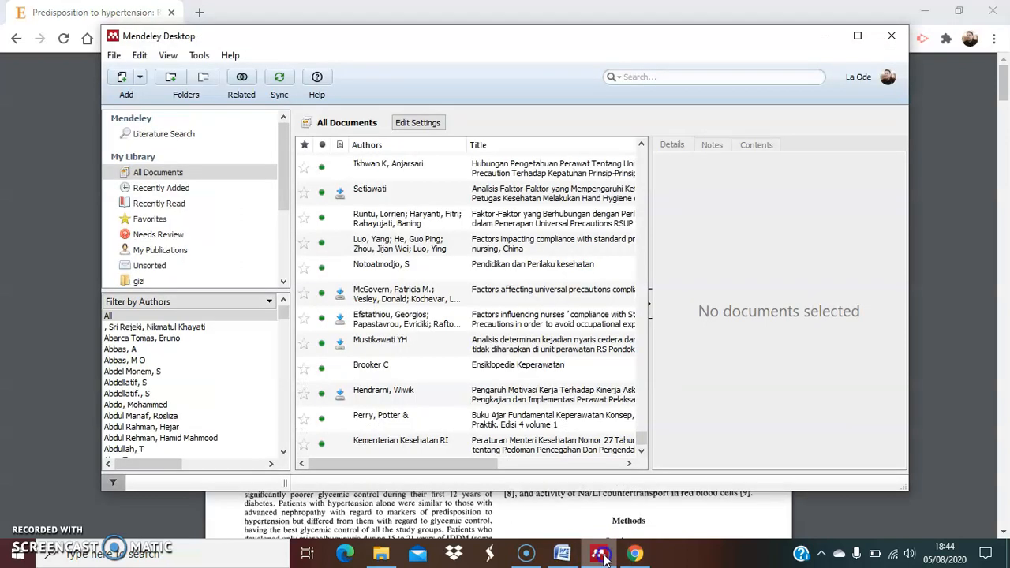
{"action": "left_click", "coordinate": [599, 555]}
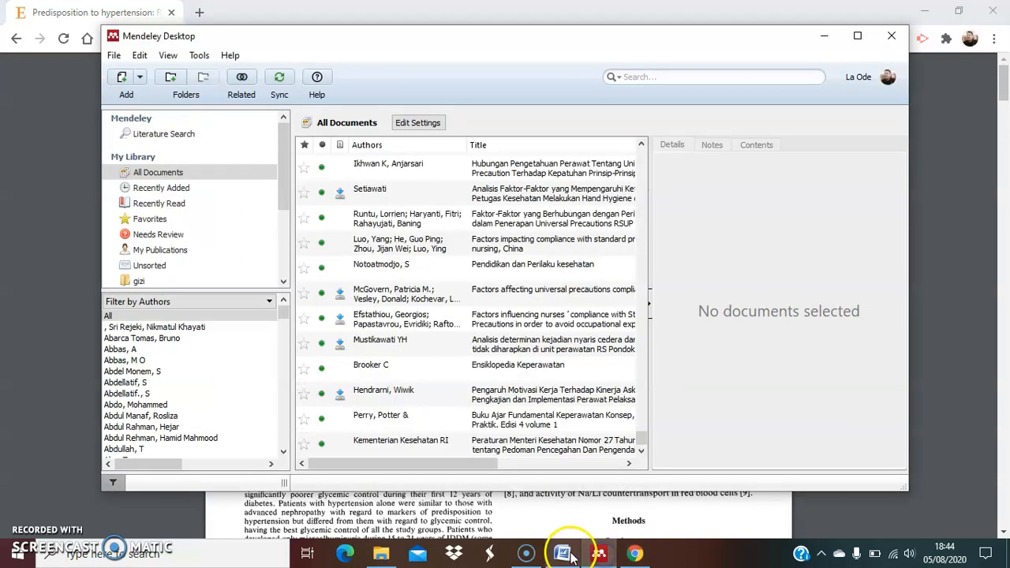
{"action": "left_click", "coordinate": [562, 554]}
{"action": "type", "text": "Kidney International,"}
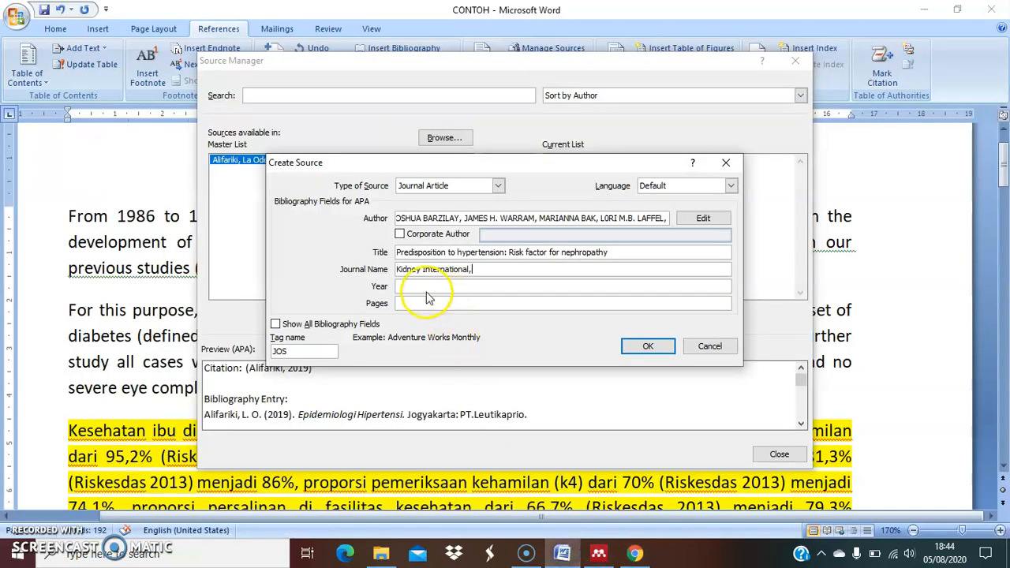
Check the publication year in the PDF in Chrome and set the source's year to 1992 in Word
{"action": "left_click", "coordinate": [635, 554]}
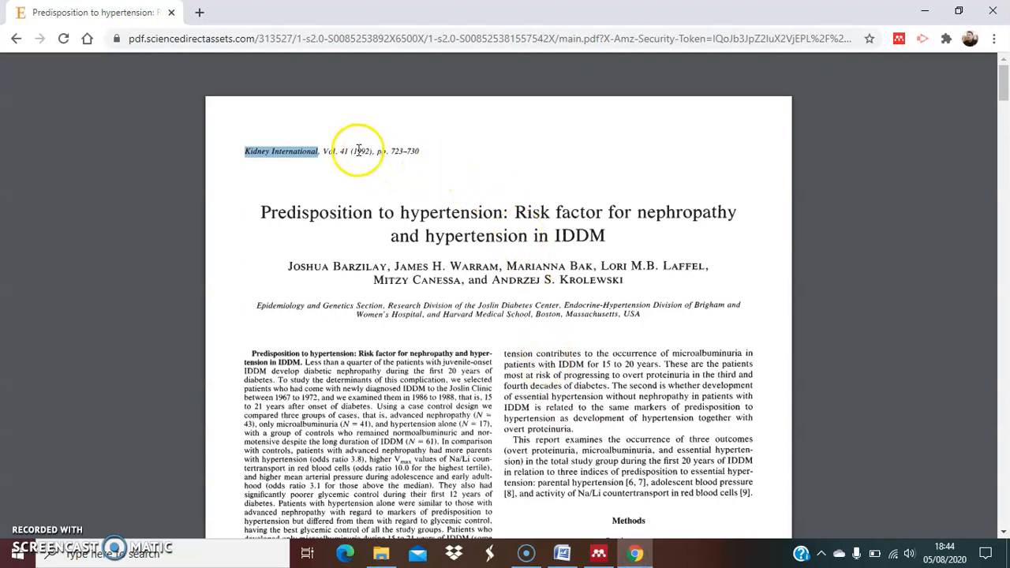
{"action": "left_click", "coordinate": [566, 555]}
{"action": "type", "text": "1992"}
Copy the page range from the PDF header in Chrome and paste it into the source's Pages in Word as 23—730
{"action": "left_click", "coordinate": [461, 304]}
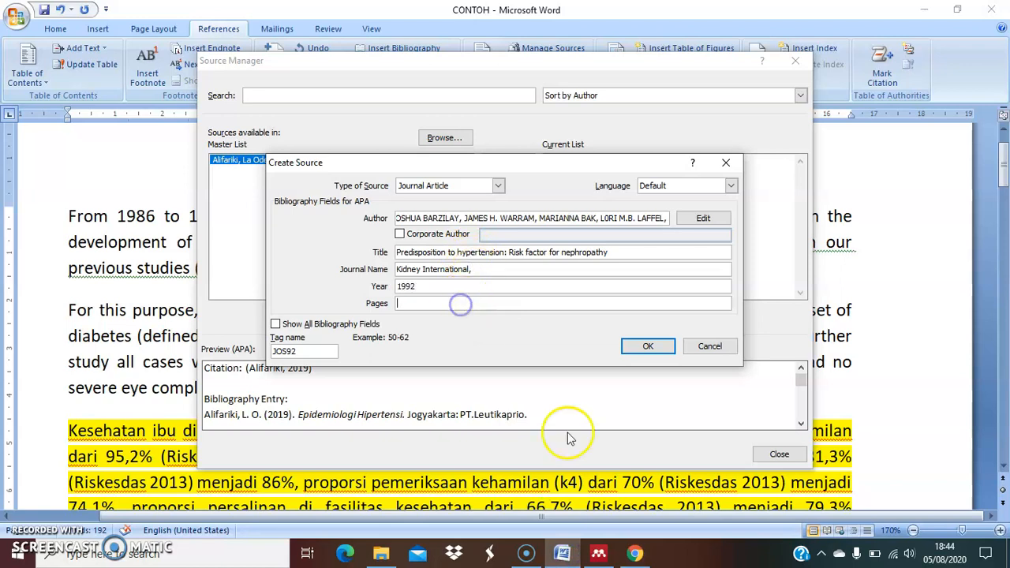
{"action": "mouse_move", "coordinate": [636, 555]}
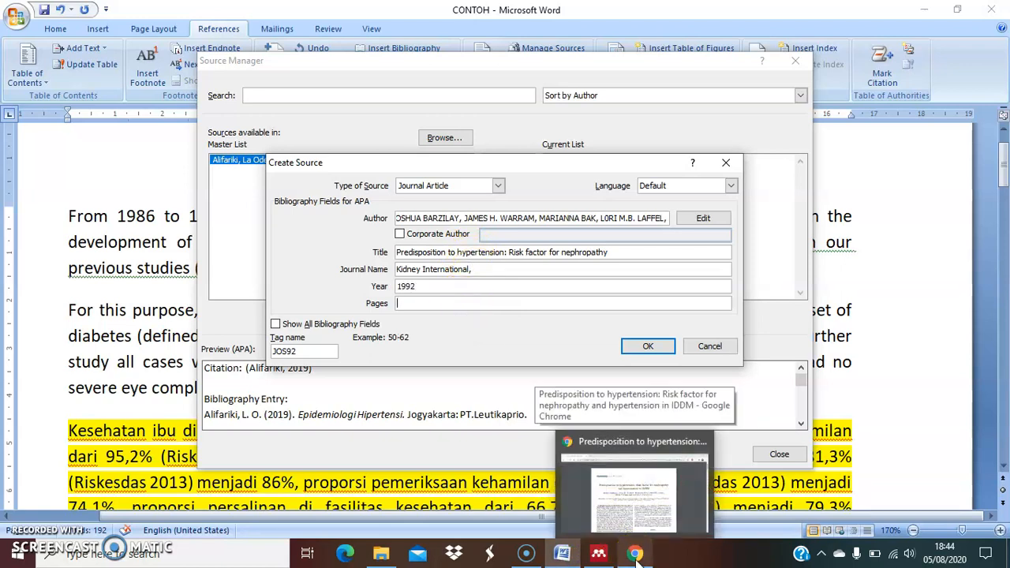
{"action": "left_click", "coordinate": [635, 555]}
{"action": "scroll", "coordinate": [466, 205], "scroll_direction": "down", "scroll_amount": 3}
{"action": "scroll", "coordinate": [450, 189], "scroll_direction": "up", "scroll_amount": 3}
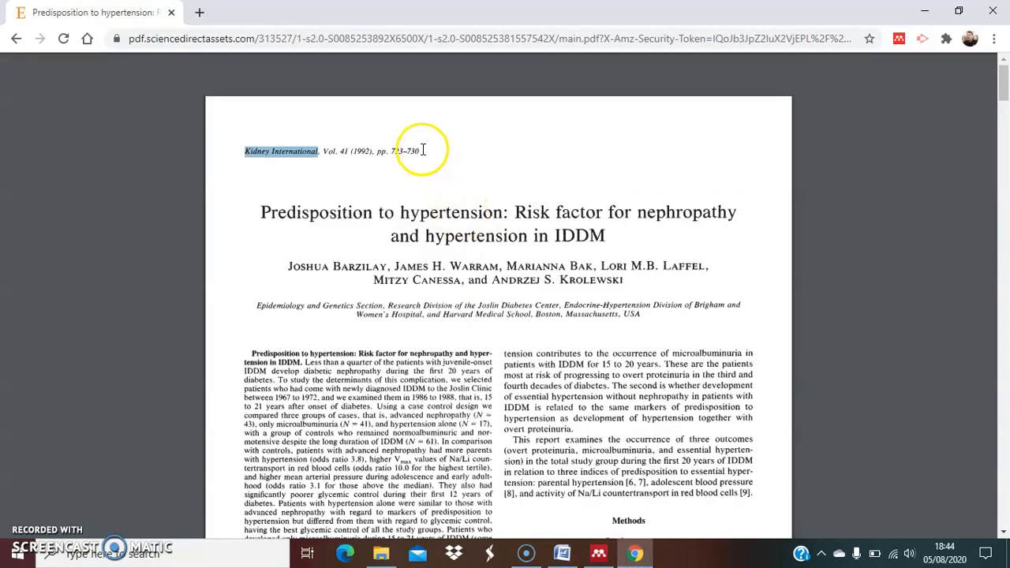
{"action": "left_click_drag", "start_coordinate": [423, 150], "coordinate": [396, 151]}
{"action": "left_click", "coordinate": [425, 150]}
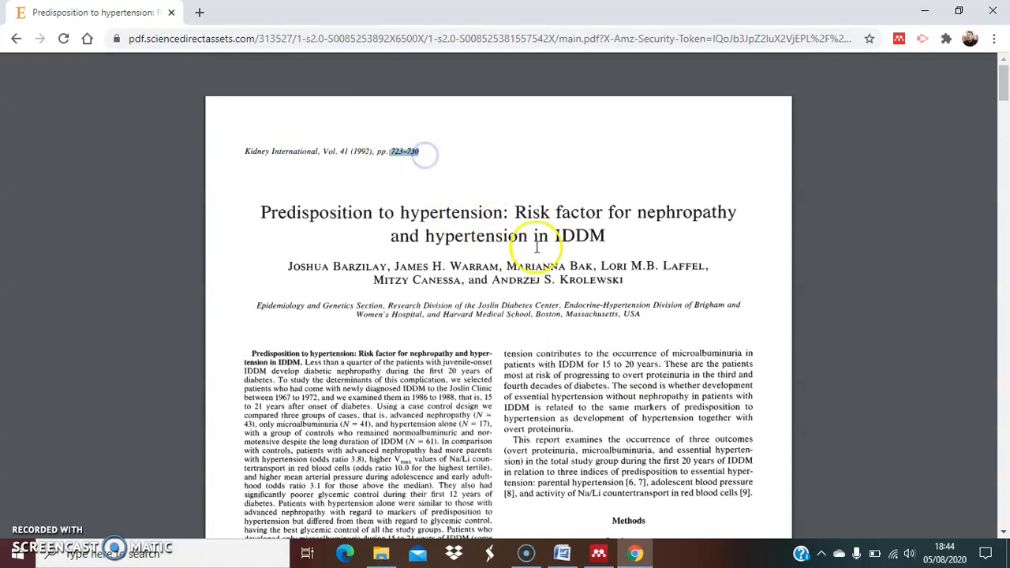
{"action": "left_click", "coordinate": [562, 553]}
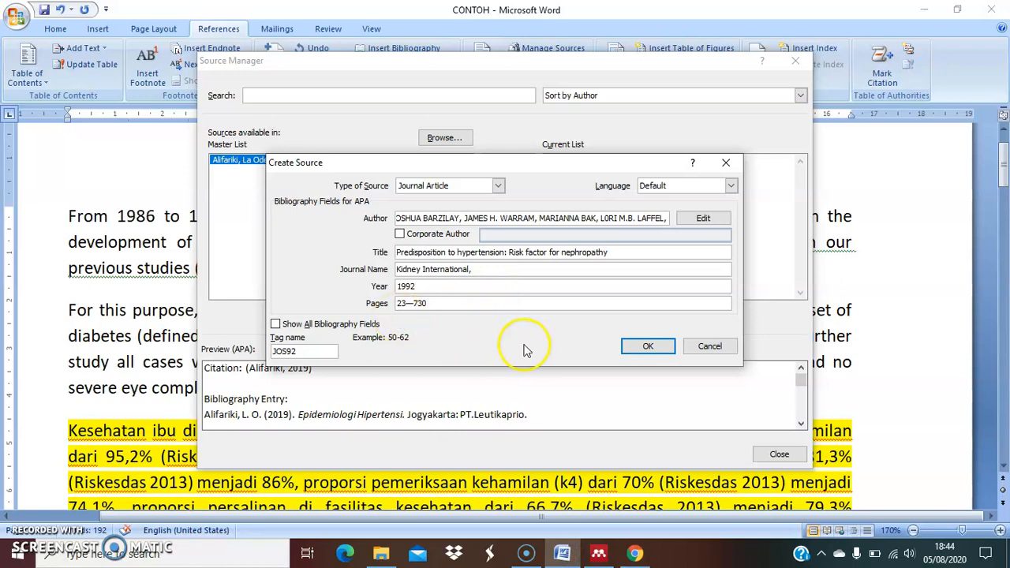
Save the journal article source, select it in the master list to preview its entry, and close the Source Manager
{"action": "left_click", "coordinate": [277, 324]}
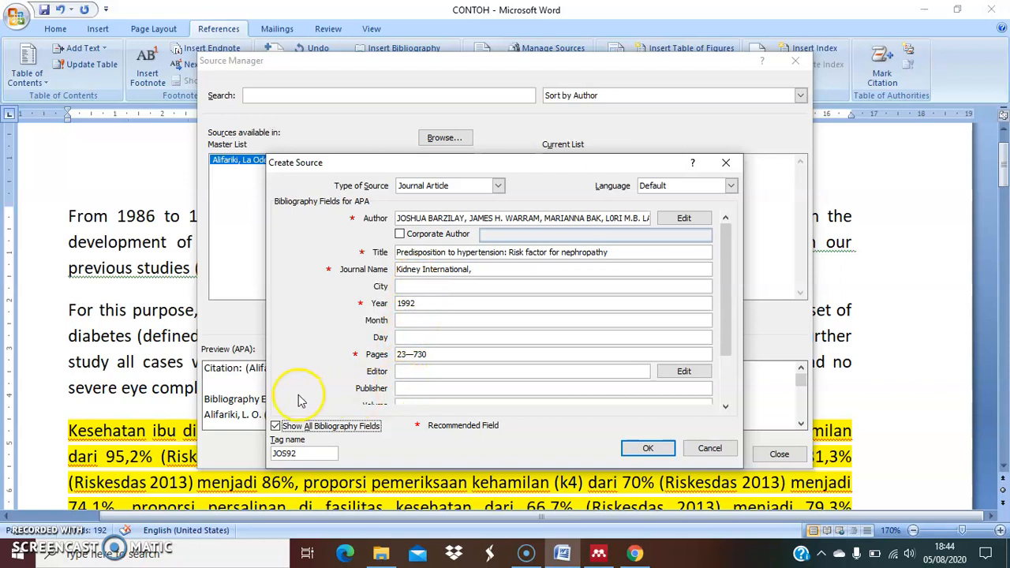
{"action": "left_click", "coordinate": [275, 427]}
{"action": "left_click", "coordinate": [647, 348]}
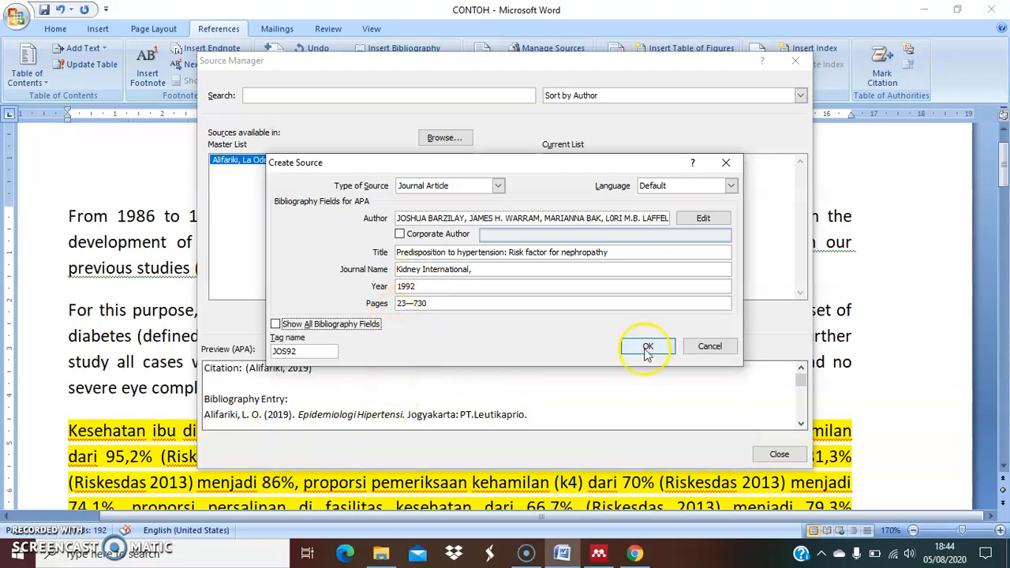
{"action": "left_click", "coordinate": [649, 349]}
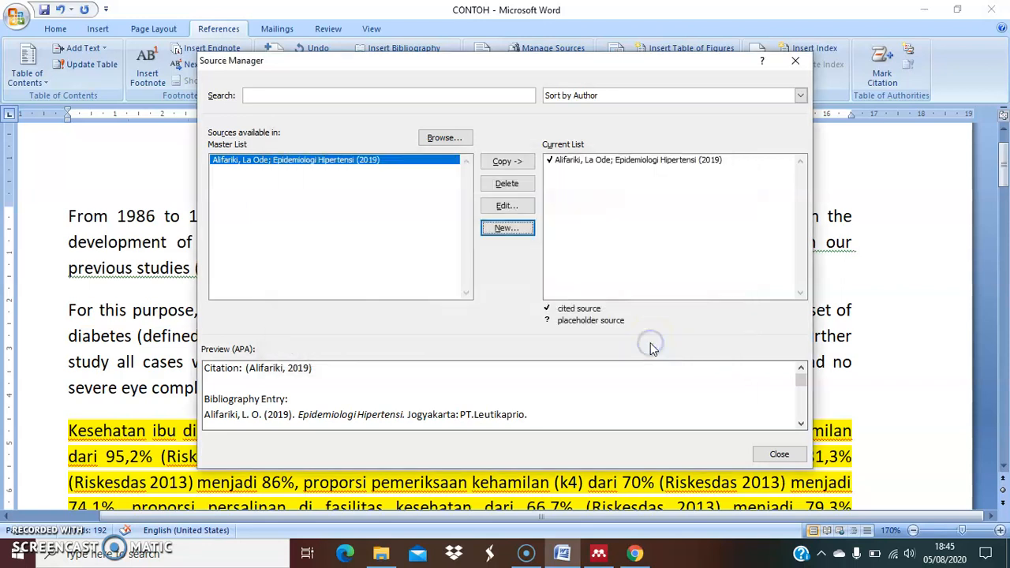
{"action": "left_click", "coordinate": [371, 168]}
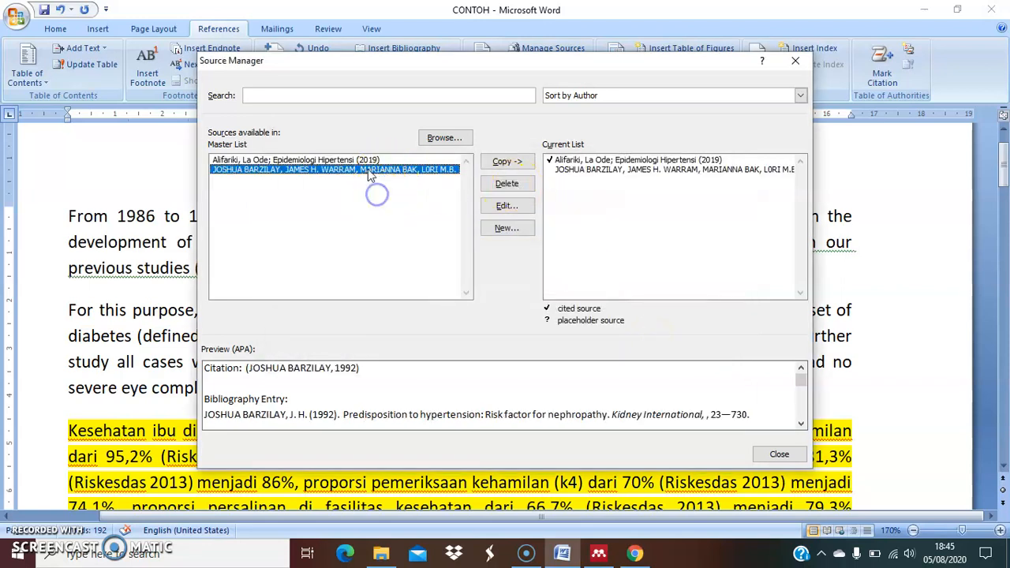
{"action": "left_click", "coordinate": [779, 454]}
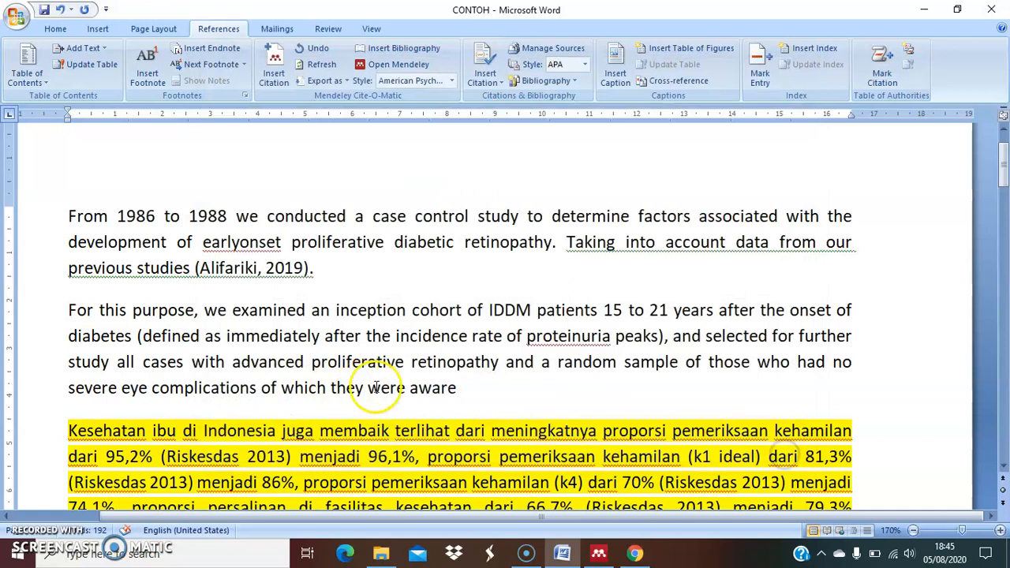
Cite the 1992 article "Predisposition to hypertension: Risk factor for nephropathy" at the end of the second paragraph, followed by a period
{"action": "scroll", "coordinate": [395, 378], "scroll_direction": "down", "scroll_amount": 1}
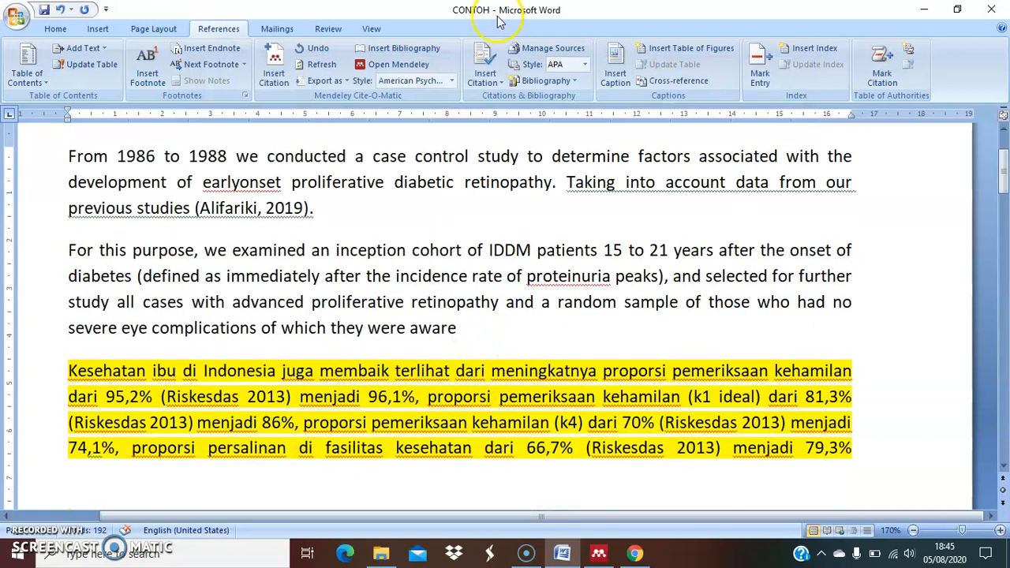
{"action": "left_click", "coordinate": [494, 81]}
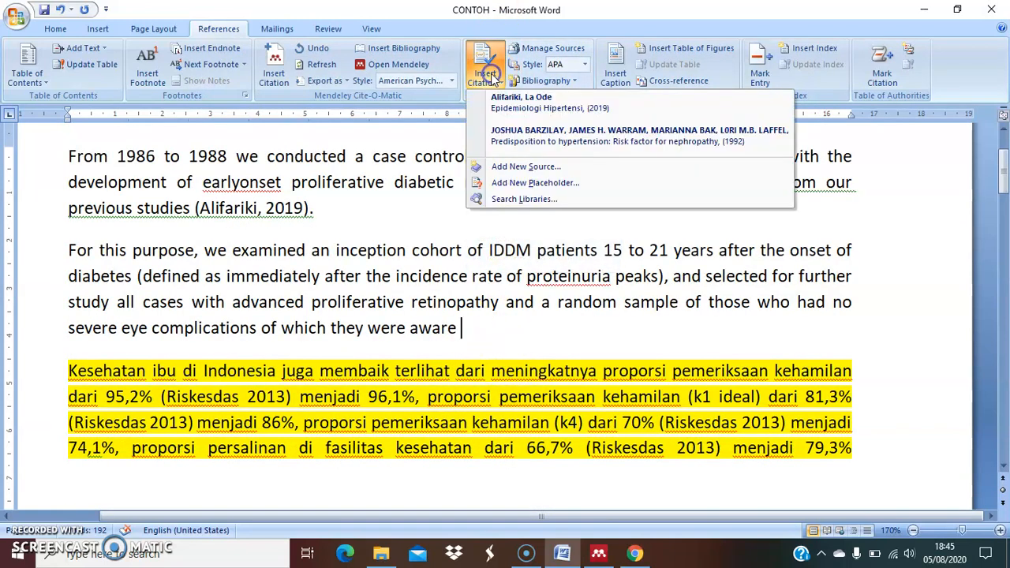
{"action": "left_click", "coordinate": [518, 138]}
{"action": "type", "text": "."}
Delete the trailing break after the highlighted paragraph and insert a Next Page section break there
{"action": "scroll", "coordinate": [555, 285], "scroll_direction": "down", "scroll_amount": 1}
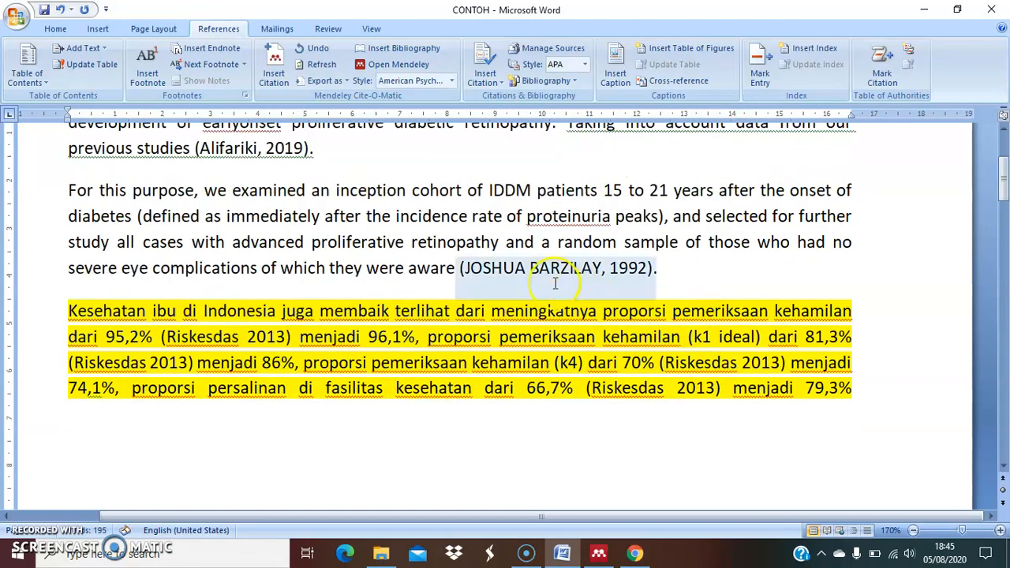
{"action": "scroll", "coordinate": [453, 429], "scroll_direction": "down", "scroll_amount": 1}
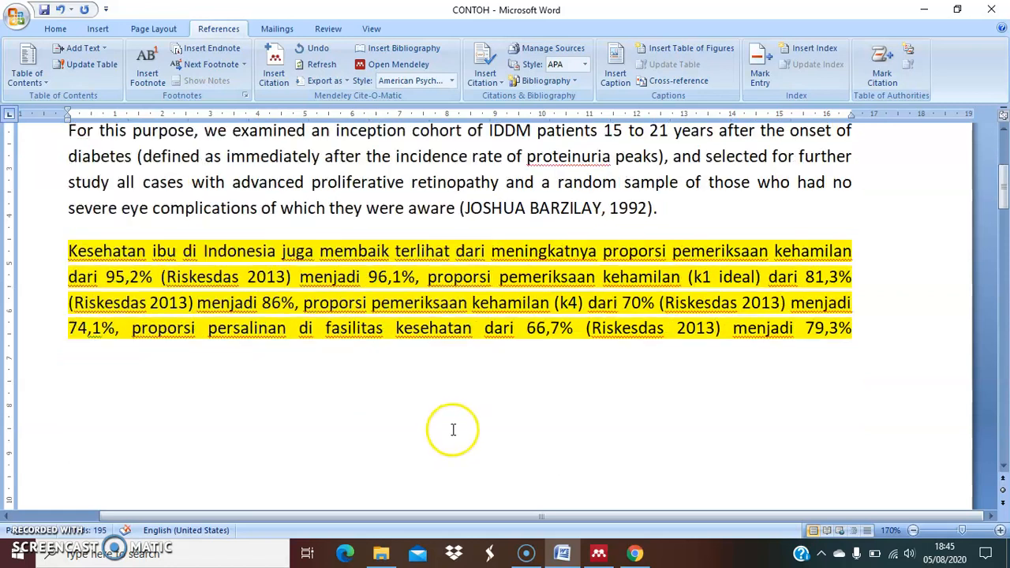
{"action": "left_click", "coordinate": [336, 395]}
{"action": "left_click", "coordinate": [899, 334]}
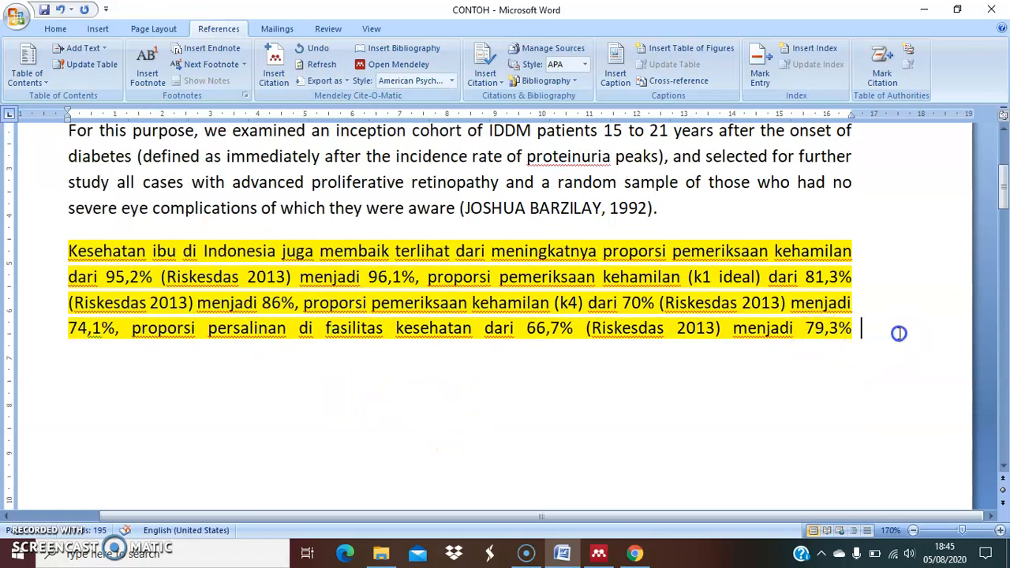
{"action": "key", "text": "Delete"}
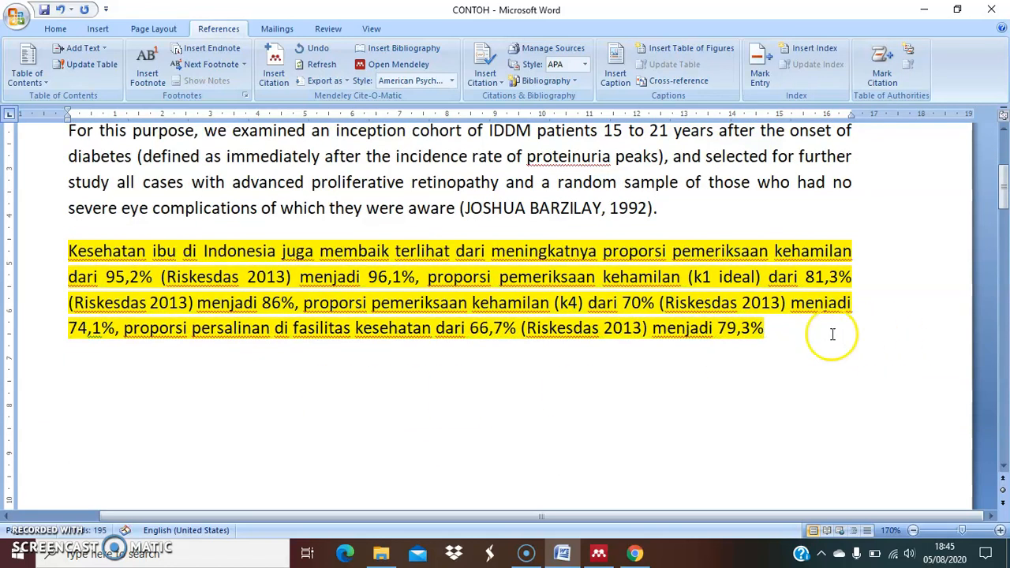
{"action": "left_click", "coordinate": [152, 32]}
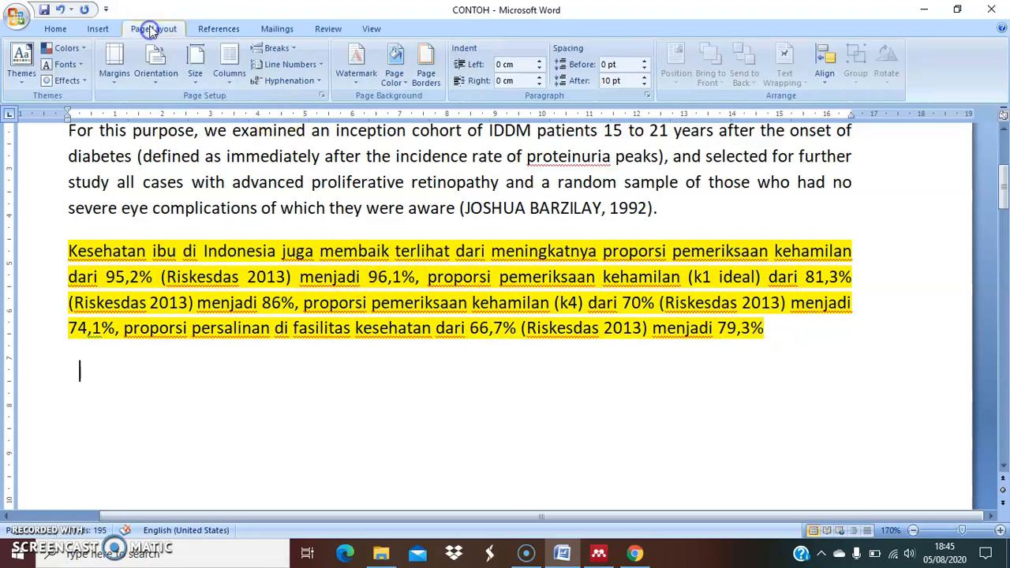
{"action": "left_click", "coordinate": [272, 49]}
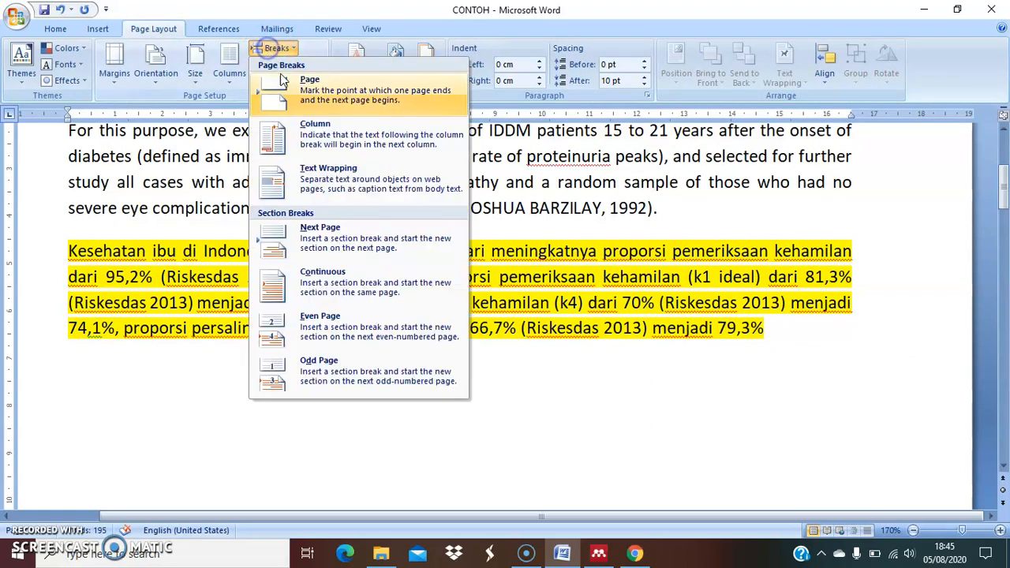
{"action": "left_click", "coordinate": [333, 237]}
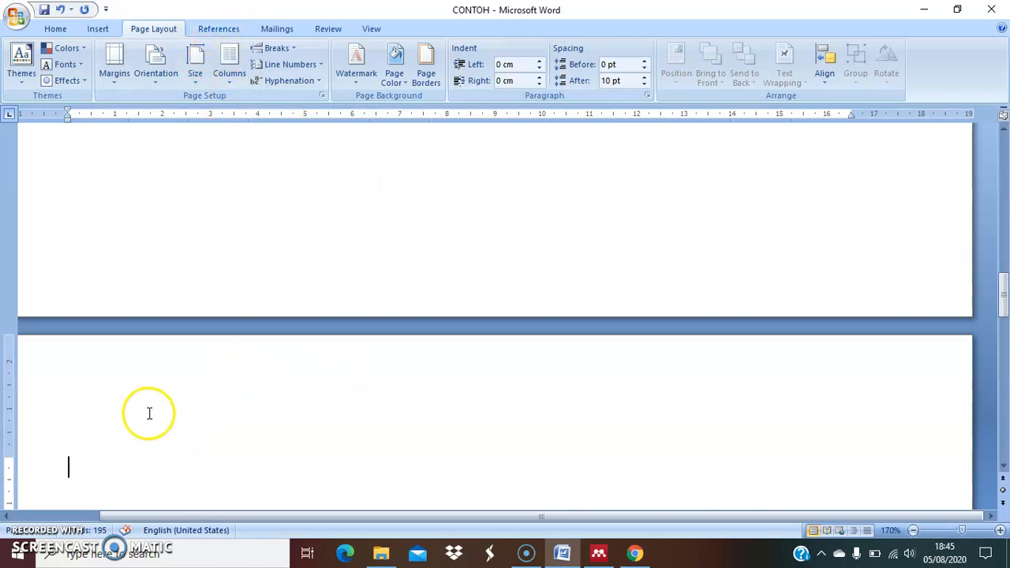
Insert the built-in Bibliography with its heading on the new blank page
{"action": "left_click", "coordinate": [219, 28]}
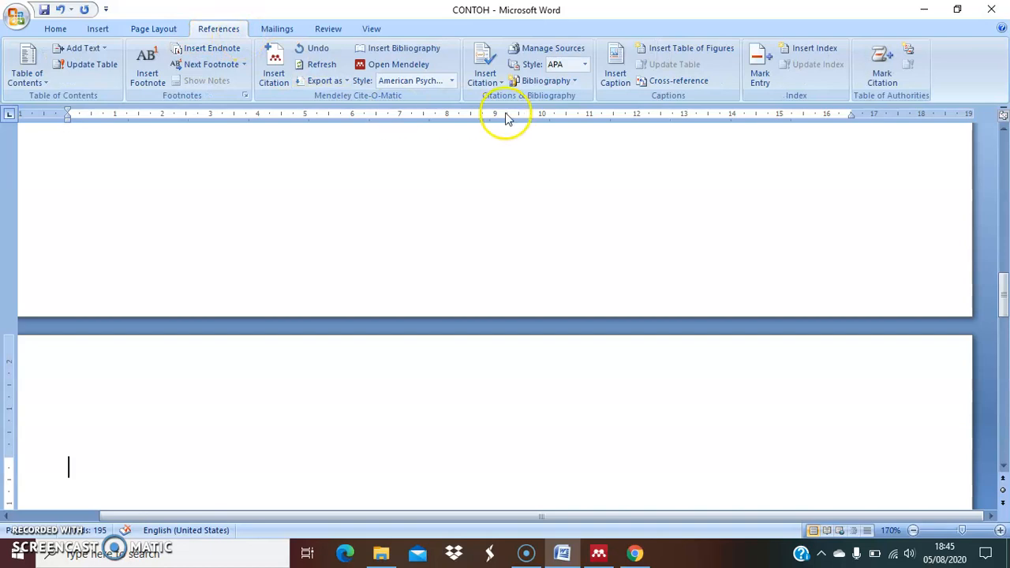
{"action": "left_click", "coordinate": [575, 80]}
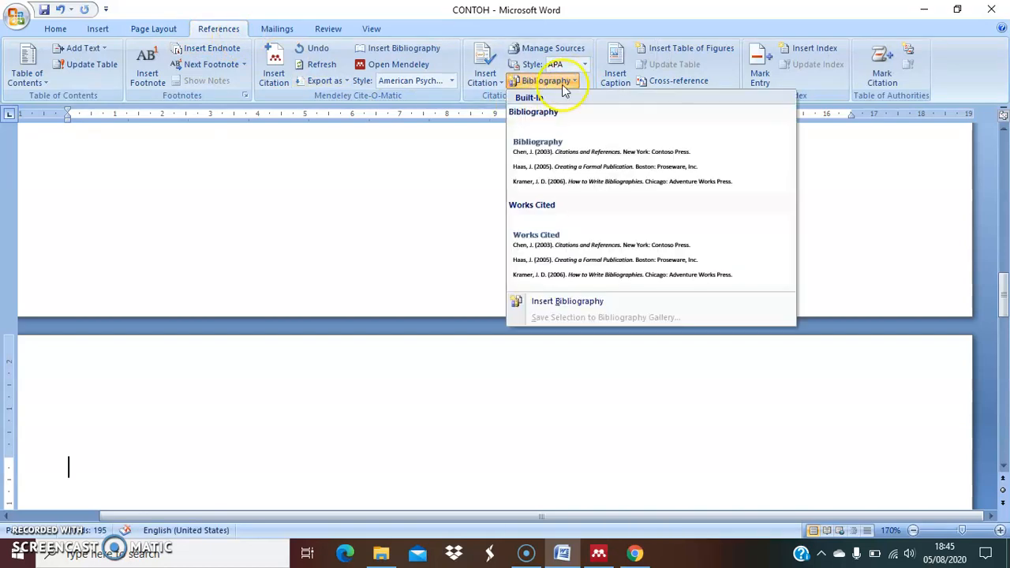
{"action": "left_click", "coordinate": [586, 154]}
{"action": "scroll", "coordinate": [304, 344], "scroll_direction": "up", "scroll_amount": 1}
{"action": "scroll", "coordinate": [304, 343], "scroll_direction": "up", "scroll_amount": 3}
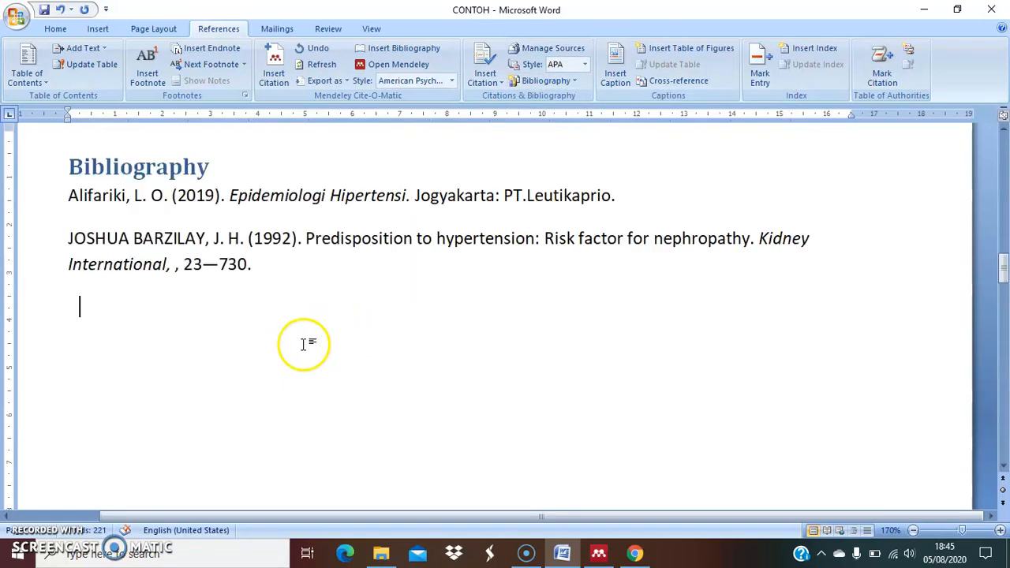
Replace the bibliography's heading text with "DAFTAR PUSTAKA"
{"action": "left_click", "coordinate": [146, 286]}
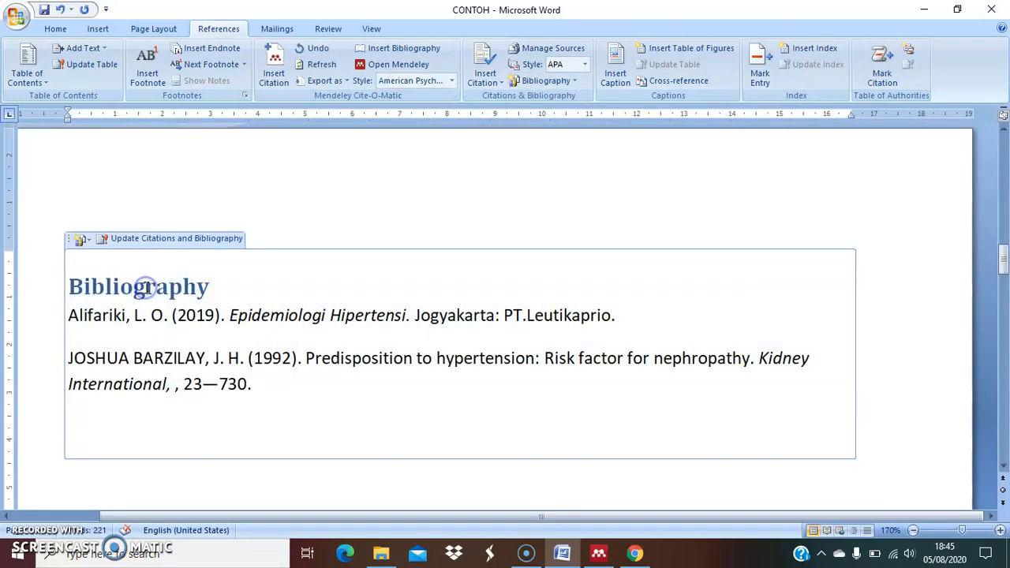
{"action": "left_click", "coordinate": [219, 286]}
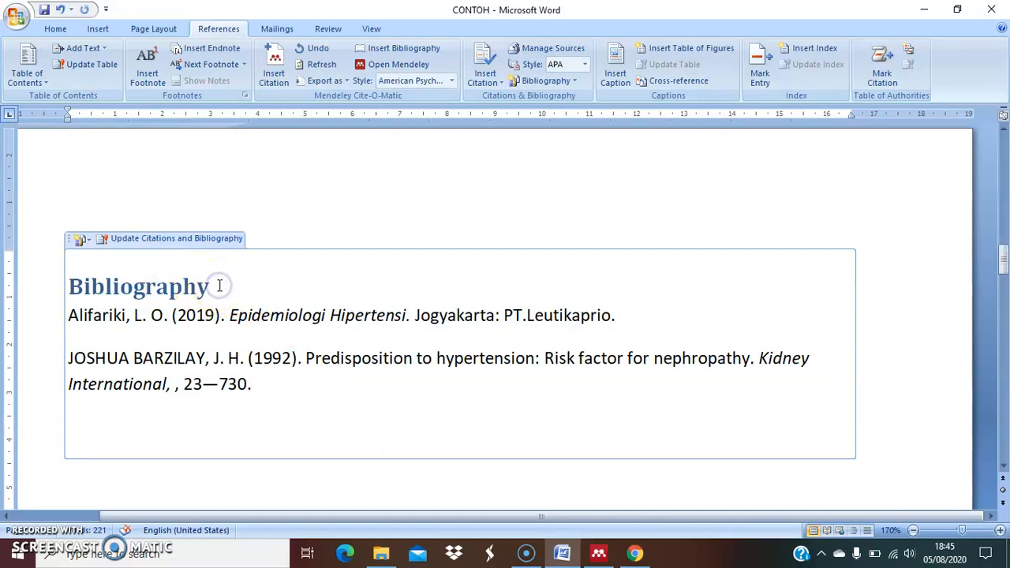
{"action": "key", "text": "BackSpace"}
{"action": "key", "text": "BackSpace"}
{"action": "key", "text": "BackSpace"}
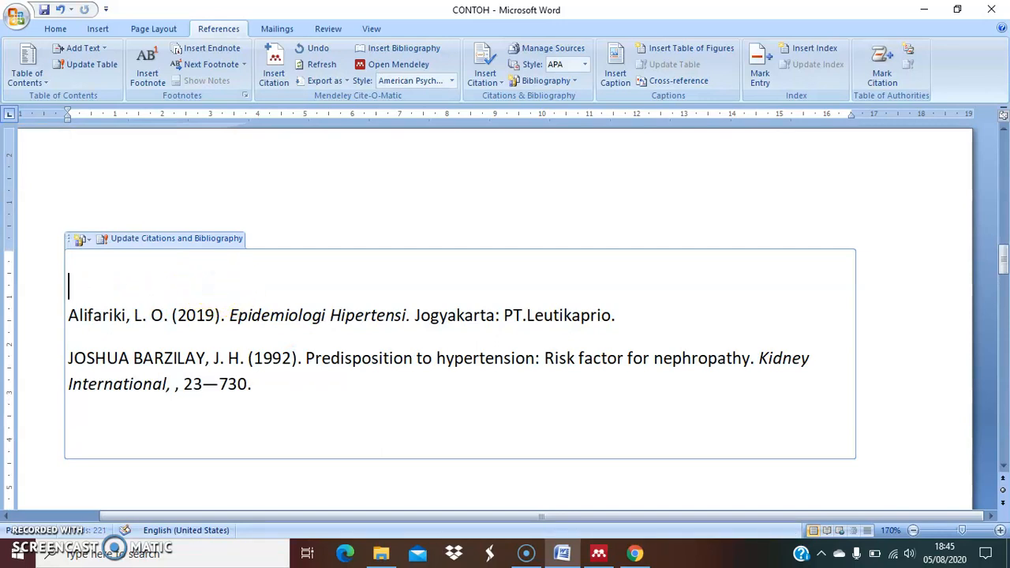
{"action": "type", "text": "DAFTAR PUSTAKA"}
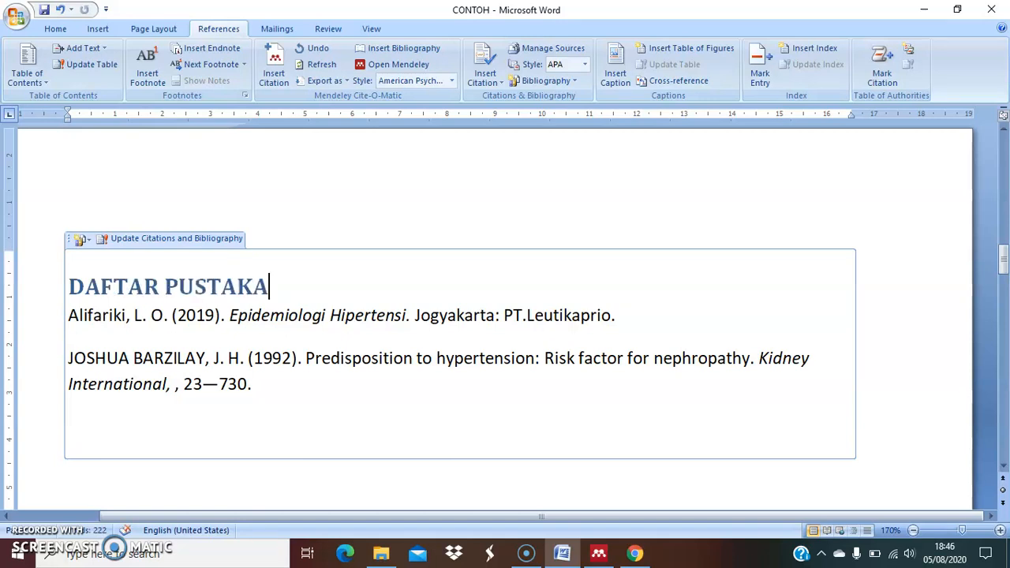
Center the DAFTAR PUSTAKA heading above the reference entries and deselect the bibliography block
{"action": "left_click", "coordinate": [180, 287]}
{"action": "left_click", "coordinate": [56, 28]}
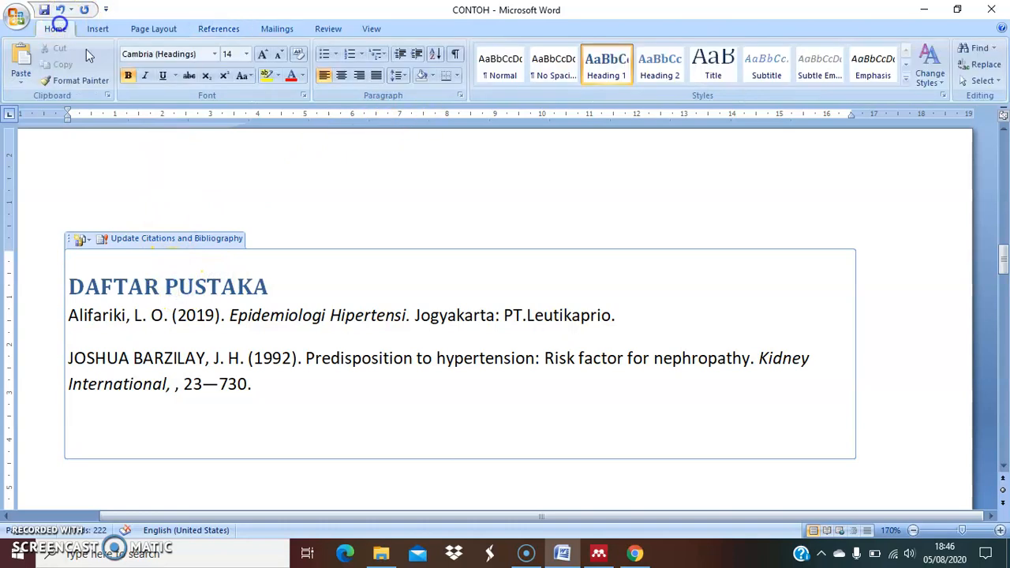
{"action": "left_click", "coordinate": [341, 75]}
{"action": "left_click", "coordinate": [594, 299]}
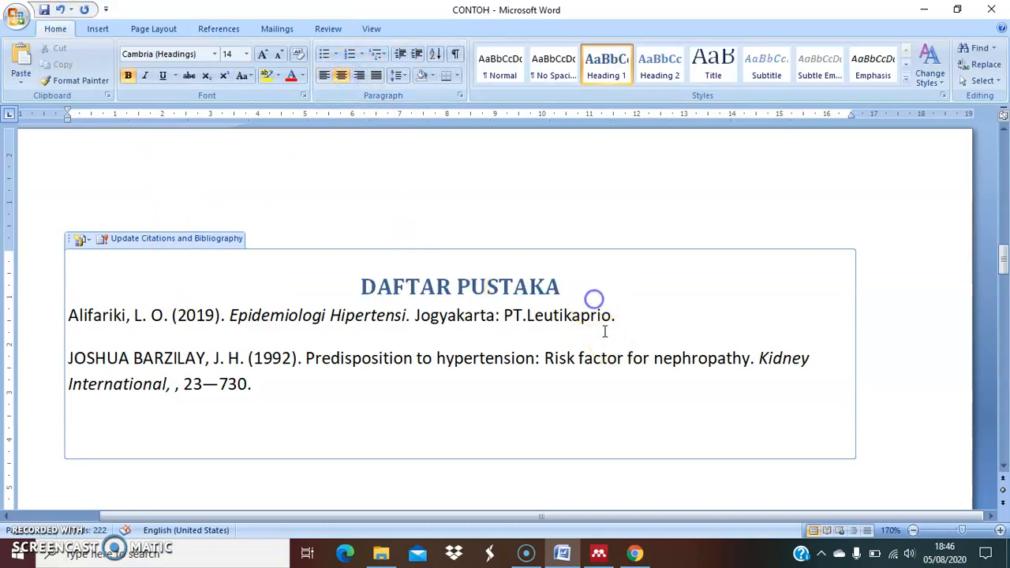
{"action": "left_click", "coordinate": [619, 437]}
{"action": "scroll", "coordinate": [390, 394], "scroll_direction": "up", "scroll_amount": 15}
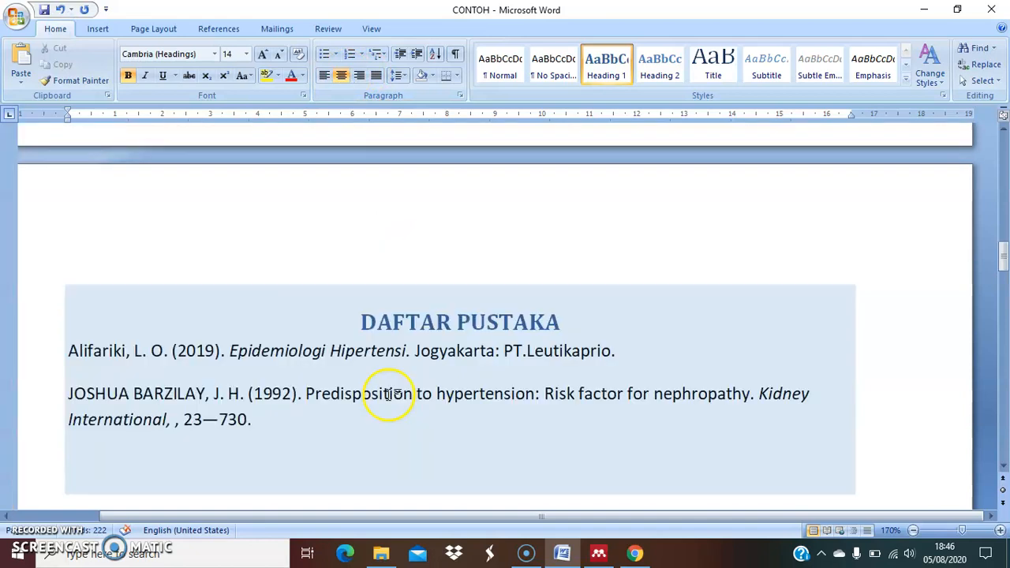
{"action": "scroll", "coordinate": [353, 408], "scroll_direction": "down", "scroll_amount": 7}
{"action": "scroll", "coordinate": [330, 365], "scroll_direction": "down", "scroll_amount": 5}
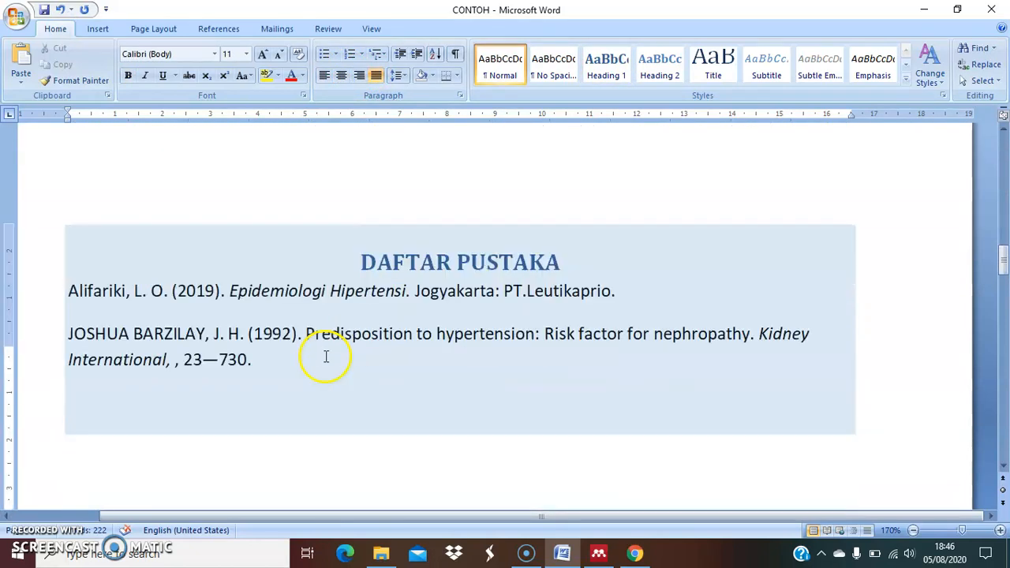
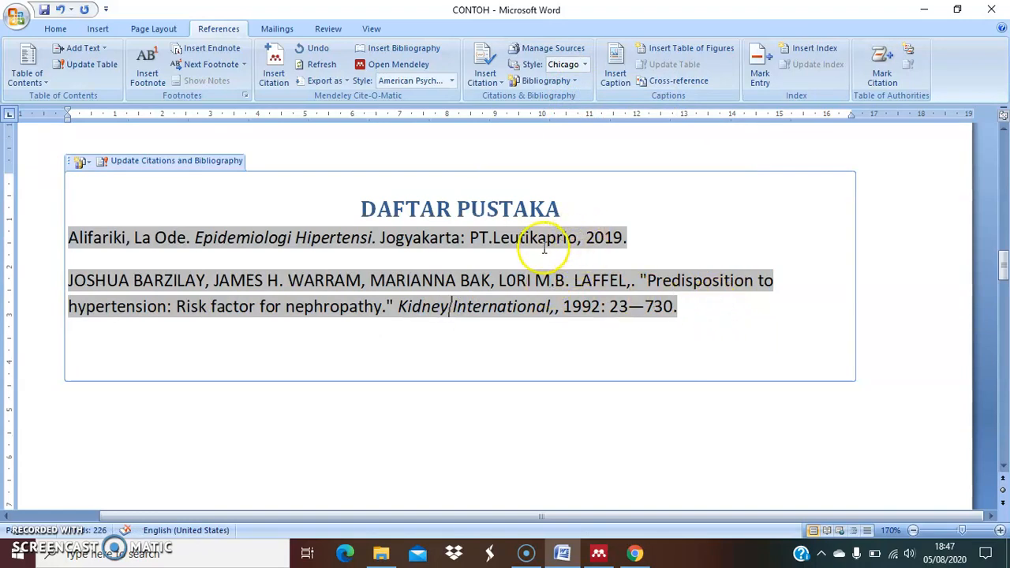
Compare the in-text citations with the entries under DAFTAR PUSTAKA, and examine the Riskesdas 2013 citations in the highlighted paragraph
{"action": "scroll", "coordinate": [568, 252], "scroll_direction": "up", "scroll_amount": 1}
{"action": "scroll", "coordinate": [538, 258], "scroll_direction": "up", "scroll_amount": 17}
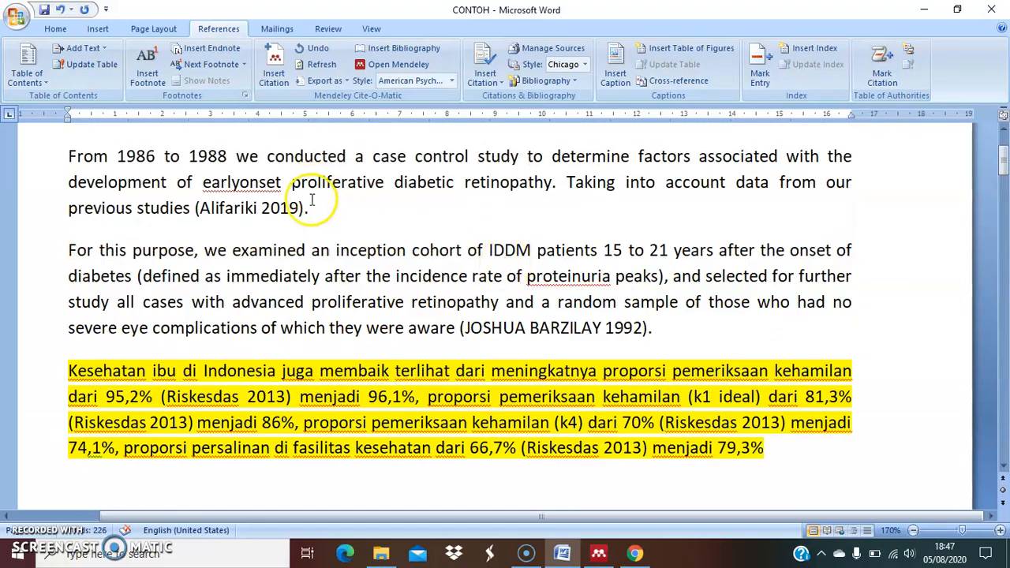
{"action": "left_click", "coordinate": [335, 209]}
{"action": "scroll", "coordinate": [491, 291], "scroll_direction": "down", "scroll_amount": 15}
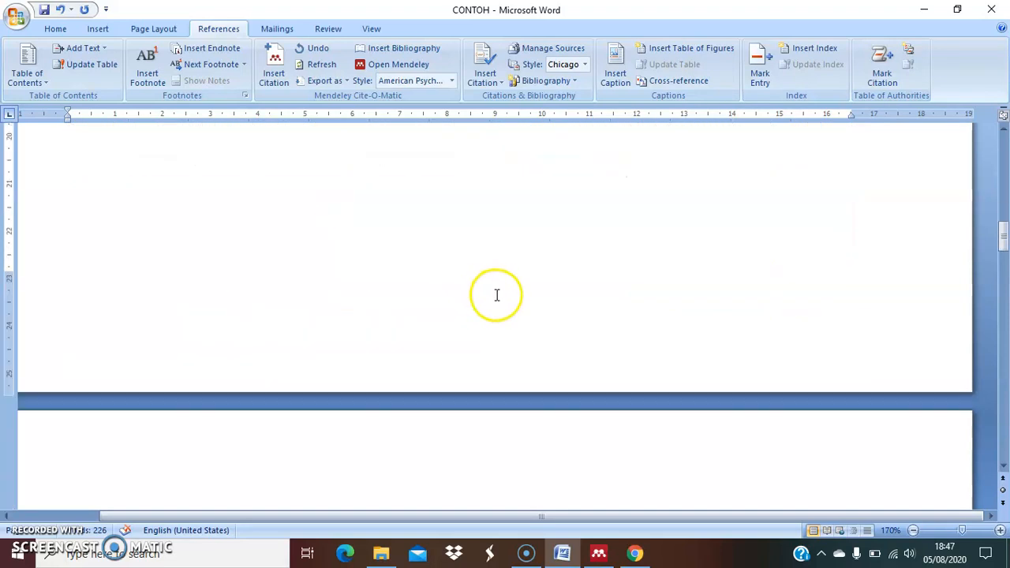
{"action": "left_click", "coordinate": [507, 237]}
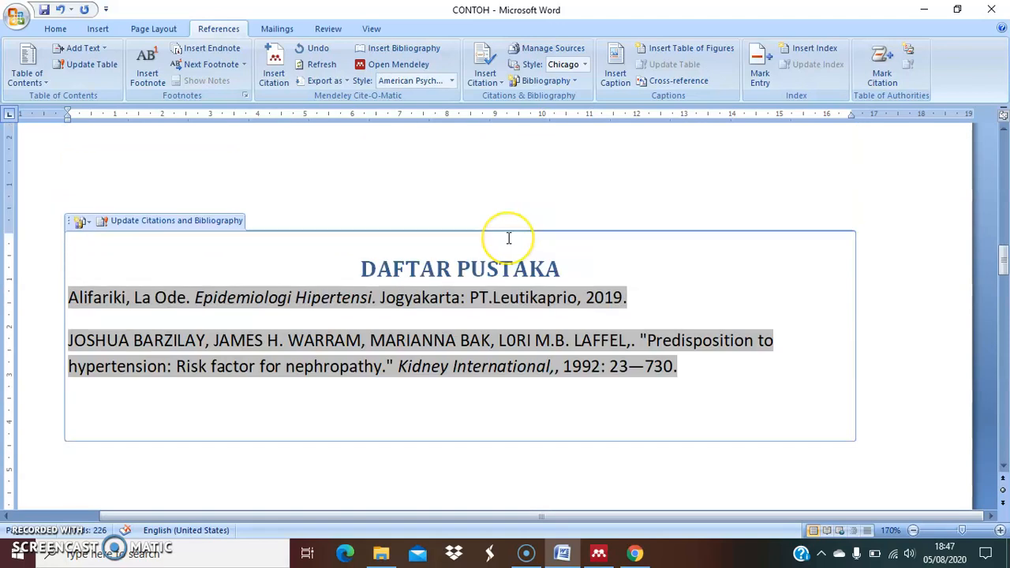
{"action": "left_click", "coordinate": [560, 266]}
{"action": "left_click", "coordinate": [621, 225]}
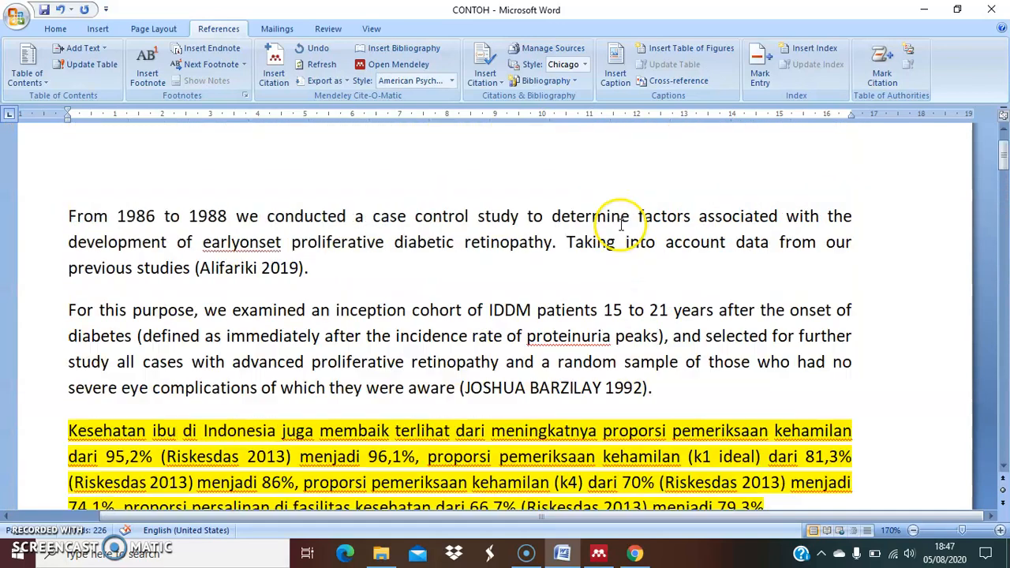
{"action": "scroll", "coordinate": [612, 221], "scroll_direction": "down", "scroll_amount": 3}
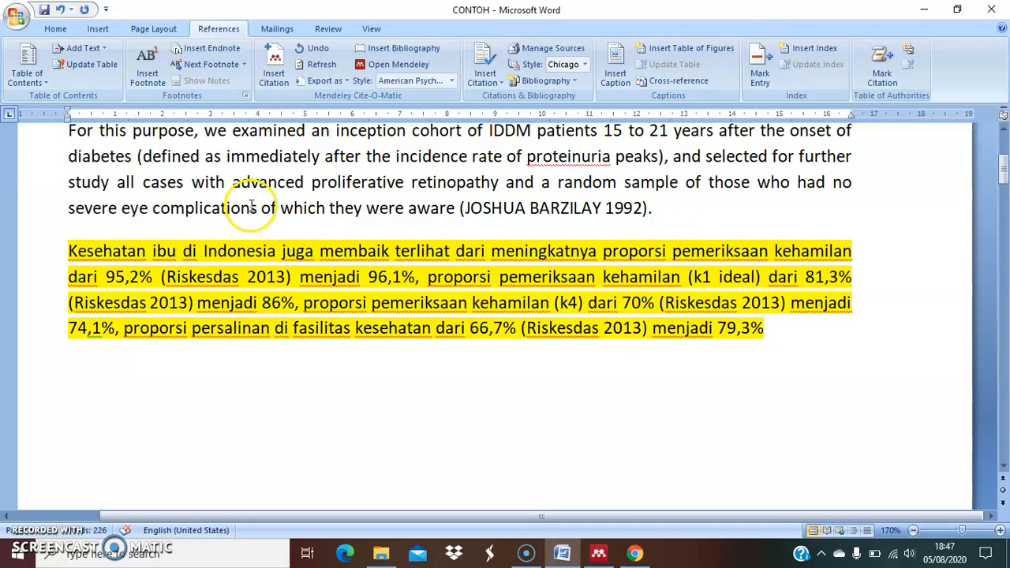
{"action": "left_click", "coordinate": [75, 251]}
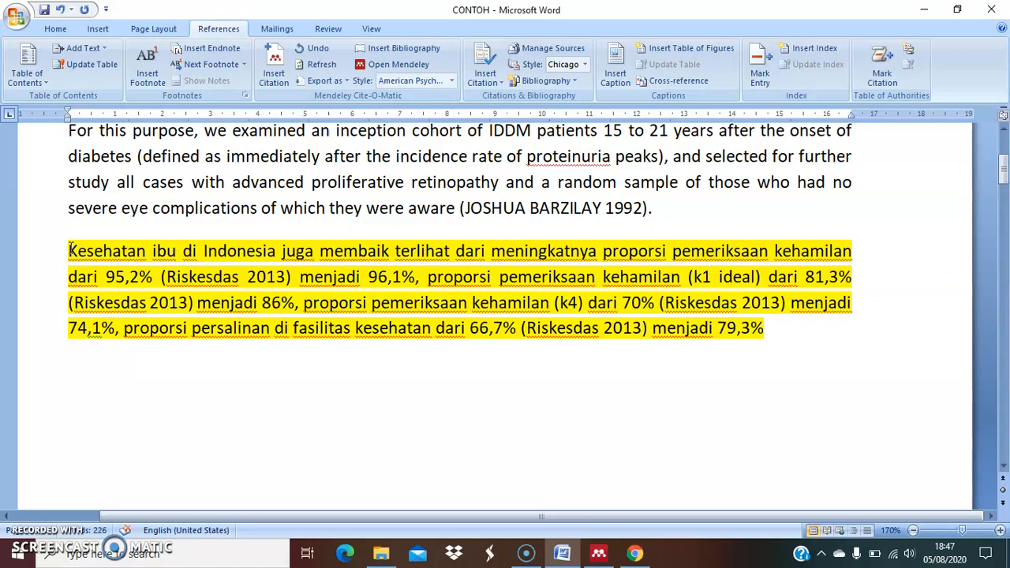
{"action": "left_click_drag", "start_coordinate": [69, 251], "coordinate": [757, 329]}
{"action": "left_click", "coordinate": [768, 344]}
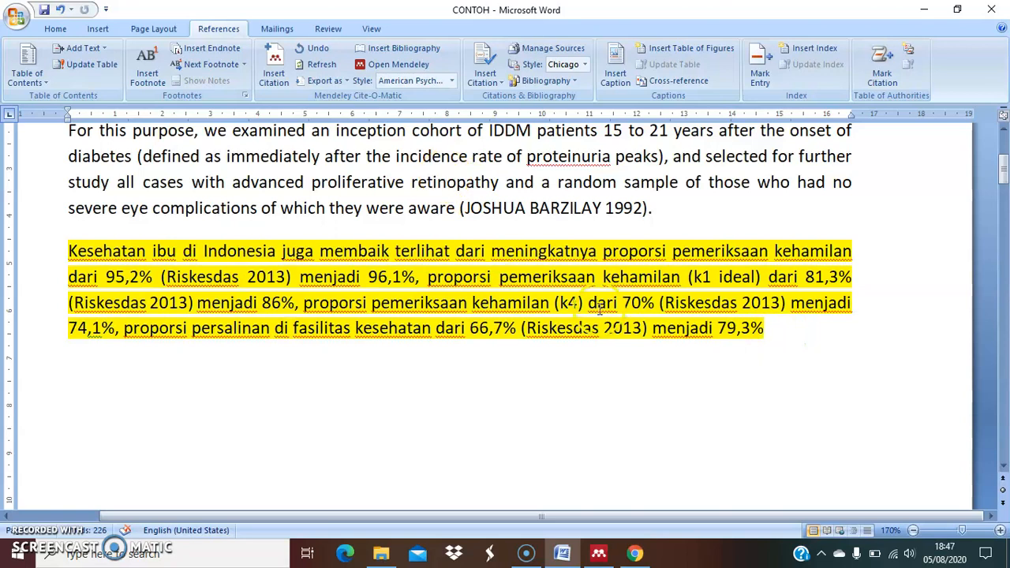
Switch to Chrome, return to the Google Scholar home page and search for "riskesdas 2013"
{"action": "left_click", "coordinate": [636, 554]}
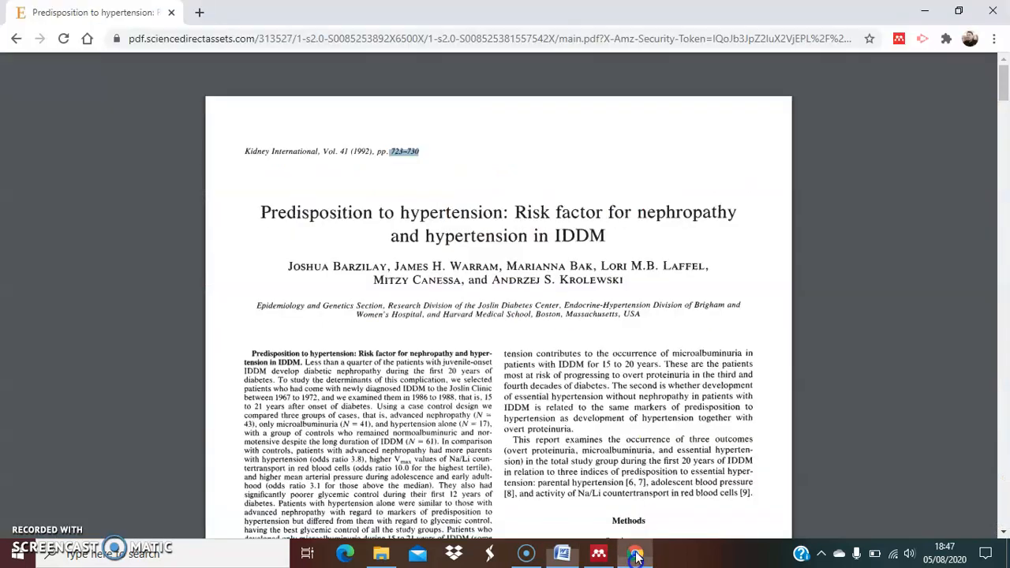
{"action": "left_click", "coordinate": [16, 39]}
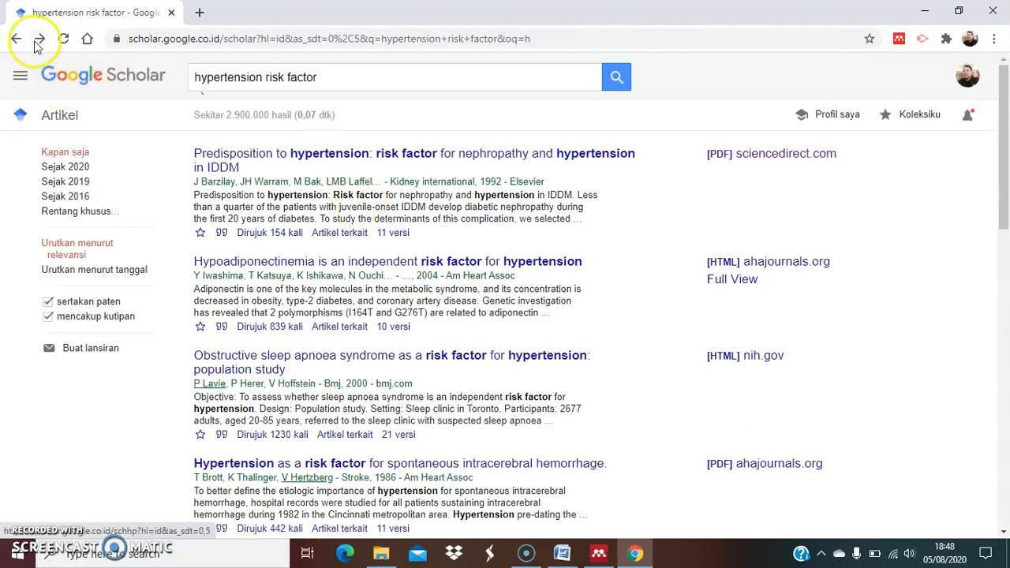
{"action": "left_click", "coordinate": [16, 38]}
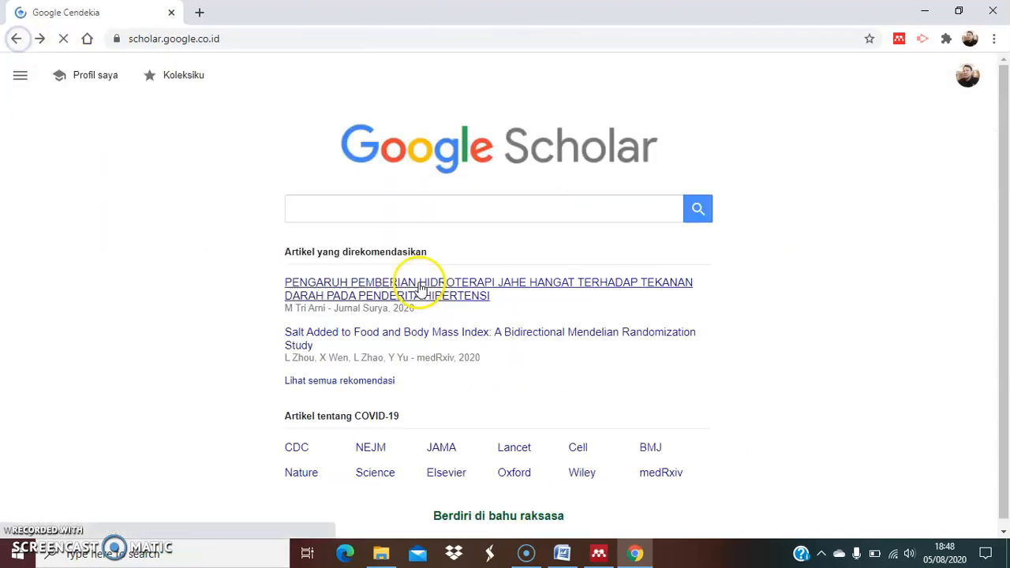
{"action": "left_click", "coordinate": [388, 209]}
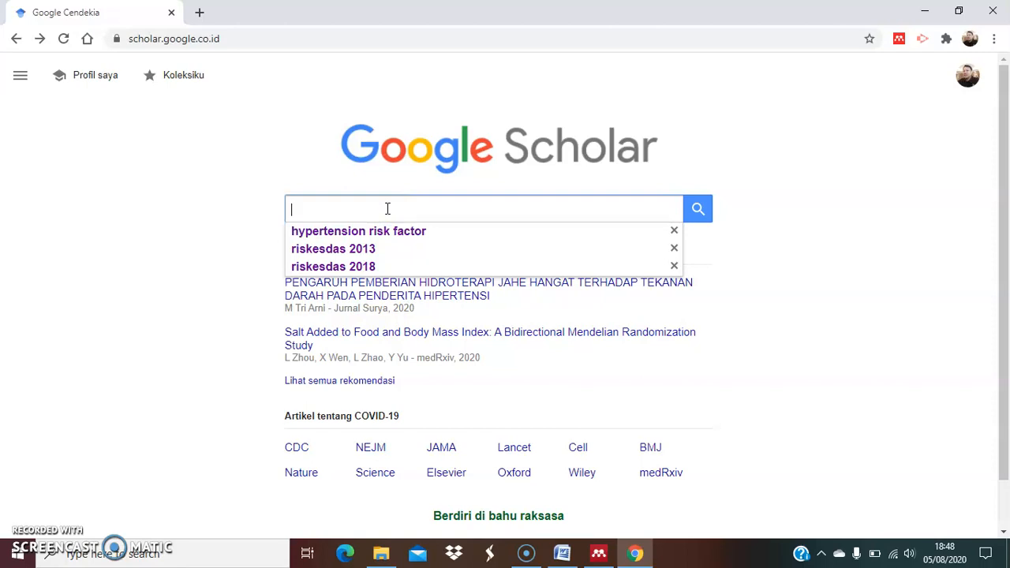
{"action": "left_click", "coordinate": [375, 249]}
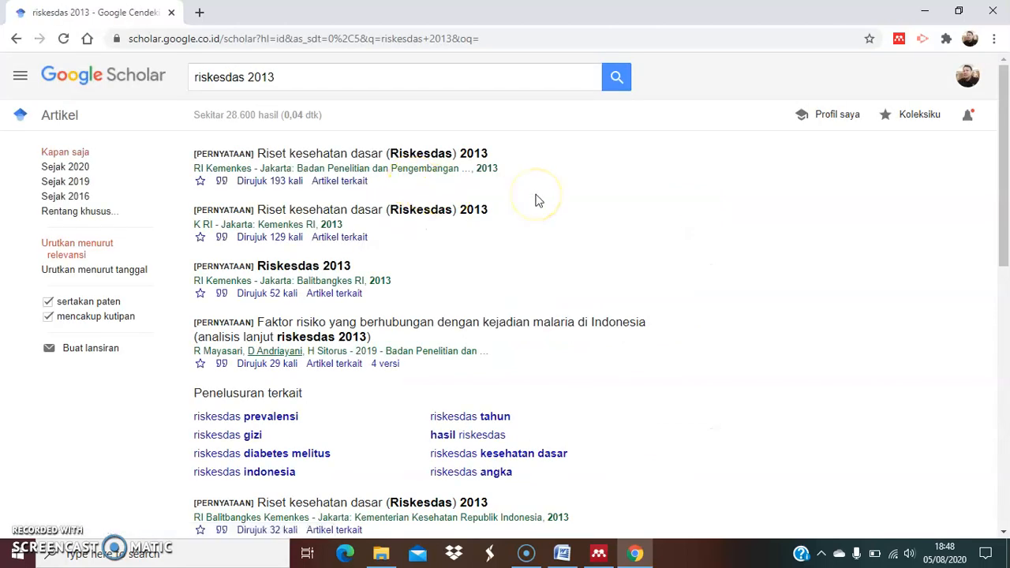
Open the citation formats of the first Riset kesehatan dasar (Riskesdas) 2013 result and copy its APA citation
{"action": "left_click", "coordinate": [222, 184]}
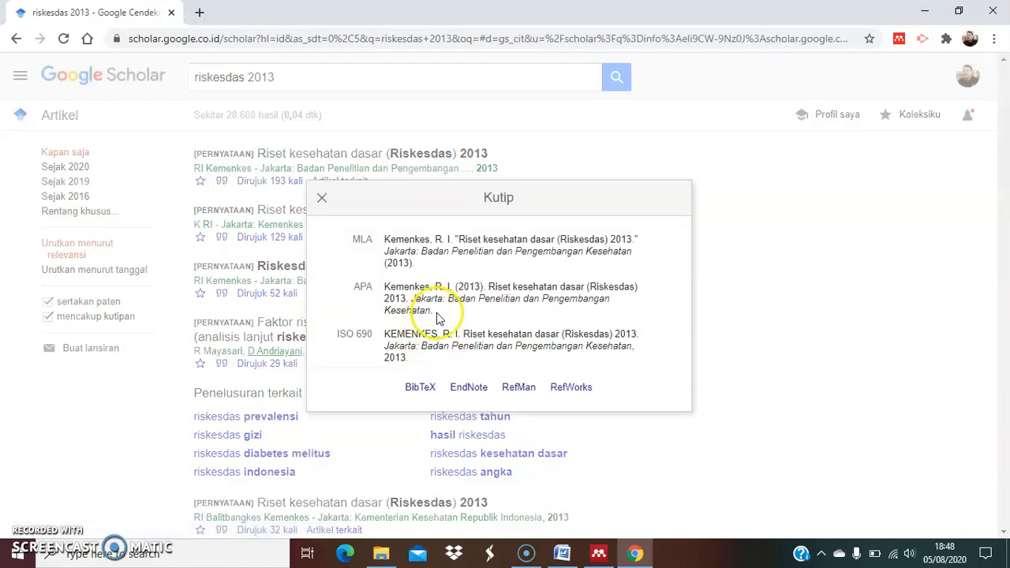
{"action": "left_click", "coordinate": [440, 318]}
{"action": "key", "text": "ctrl+c"}
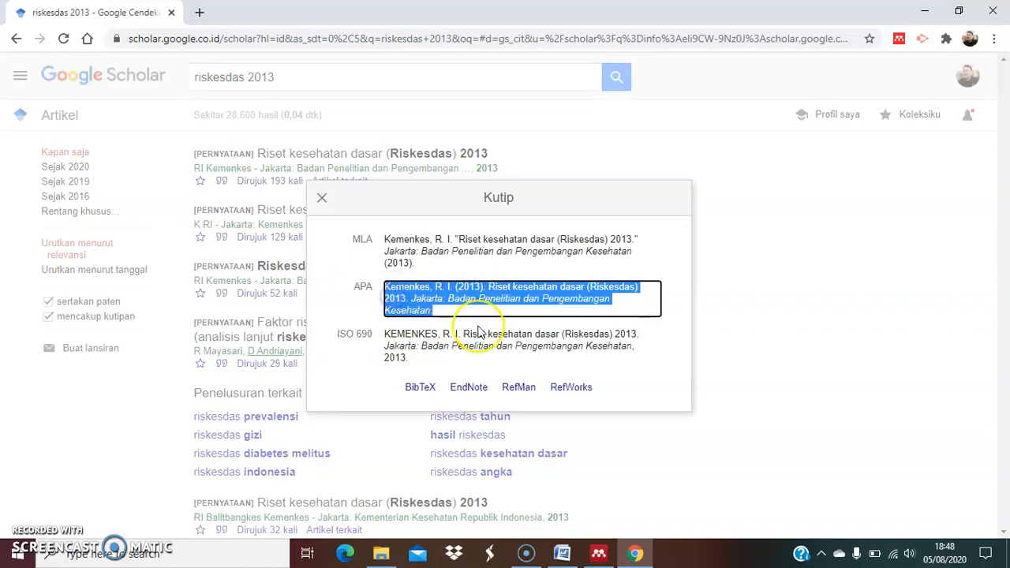
{"action": "left_click", "coordinate": [469, 298]}
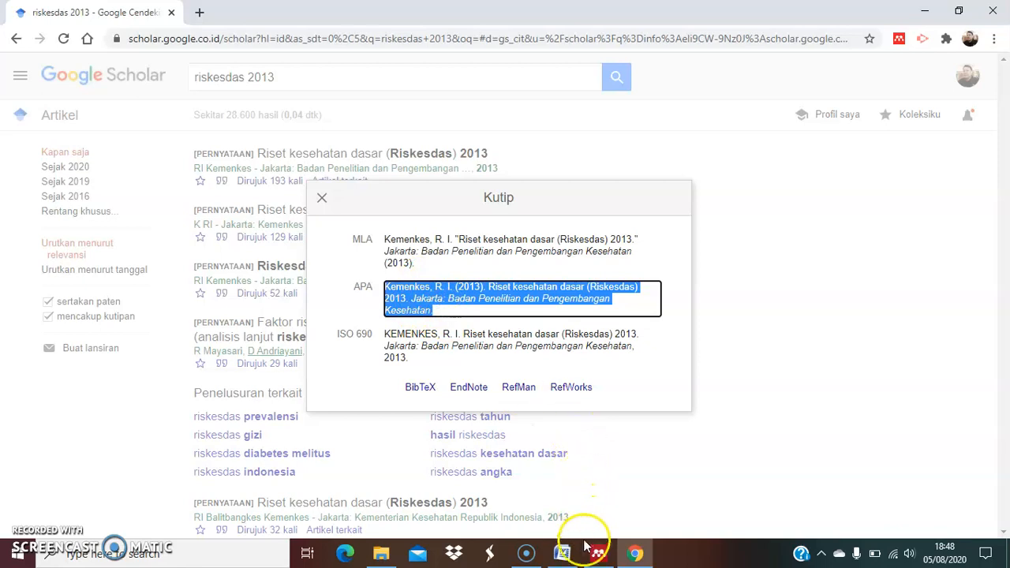
Switch to Word and paste the copied APA citation on a new line below the Kidney International entry in DAFTAR PUSTAKA
{"action": "left_click", "coordinate": [562, 553]}
{"action": "scroll", "coordinate": [797, 385], "scroll_direction": "down", "scroll_amount": 1}
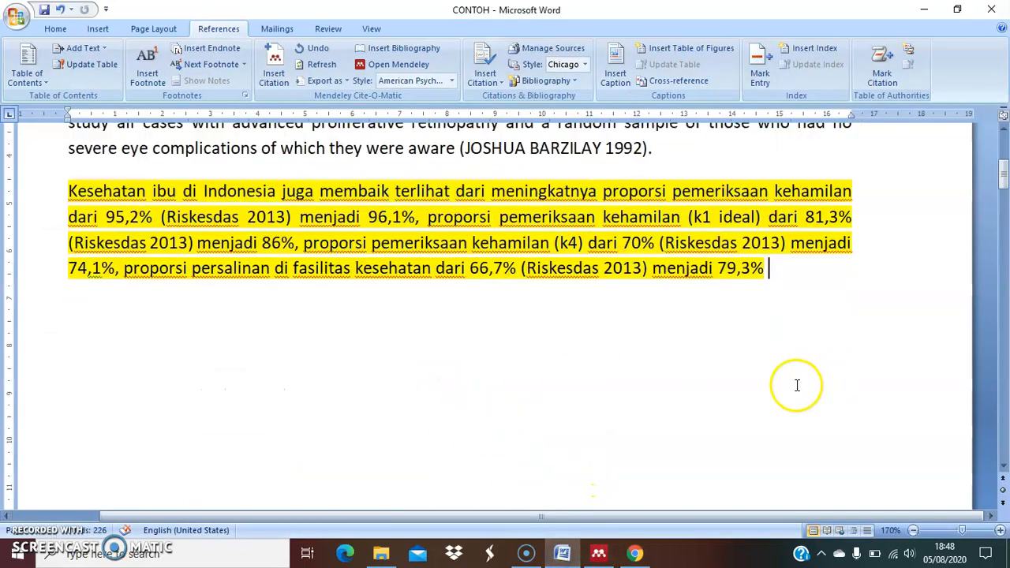
{"action": "scroll", "coordinate": [797, 385], "scroll_direction": "down", "scroll_amount": 20}
{"action": "scroll", "coordinate": [630, 278], "scroll_direction": "up", "scroll_amount": 5}
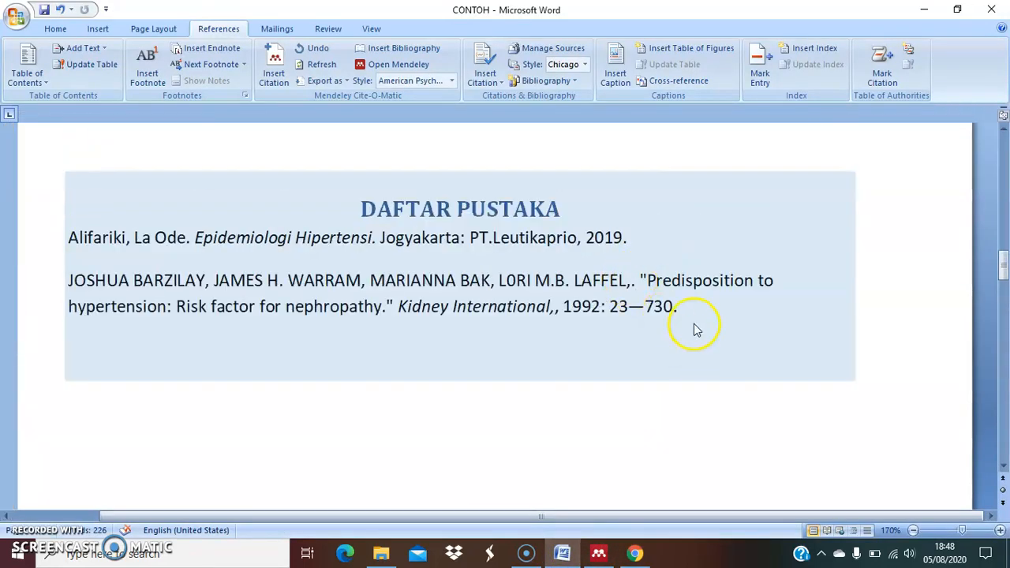
{"action": "left_click", "coordinate": [593, 399]}
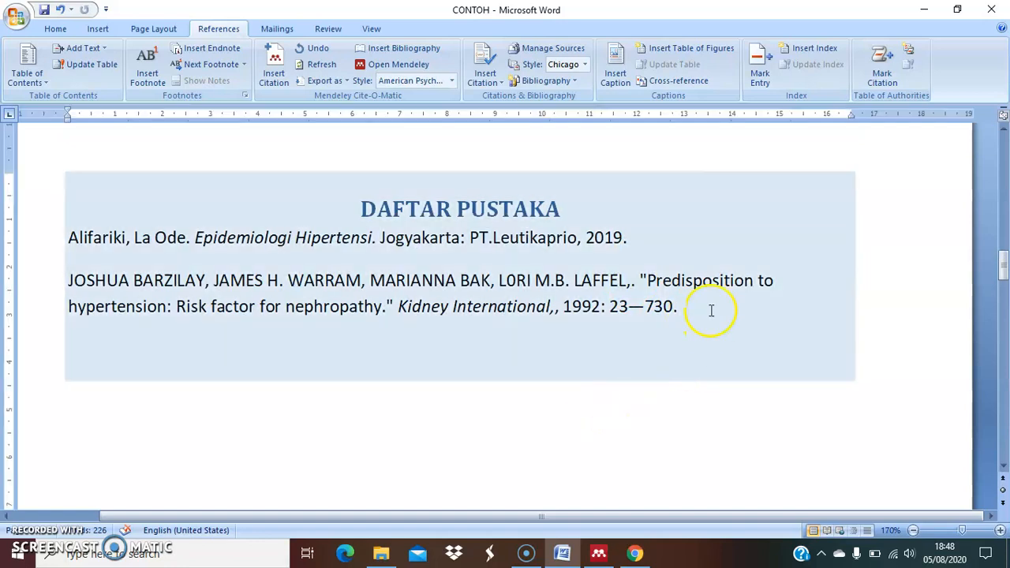
{"action": "left_click", "coordinate": [701, 308]}
{"action": "key", "text": "Return"}
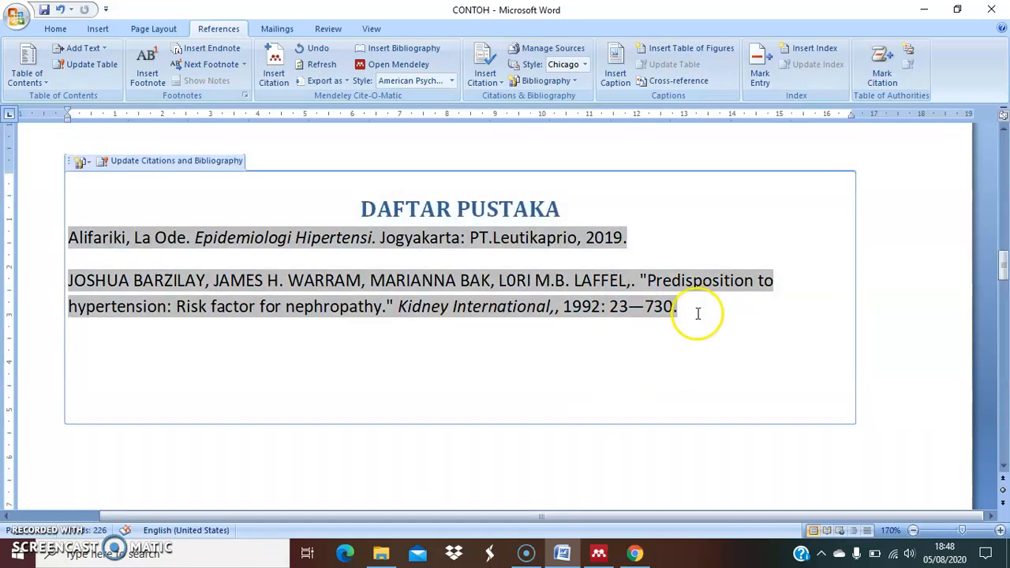
{"action": "key", "text": "ctrl+v"}
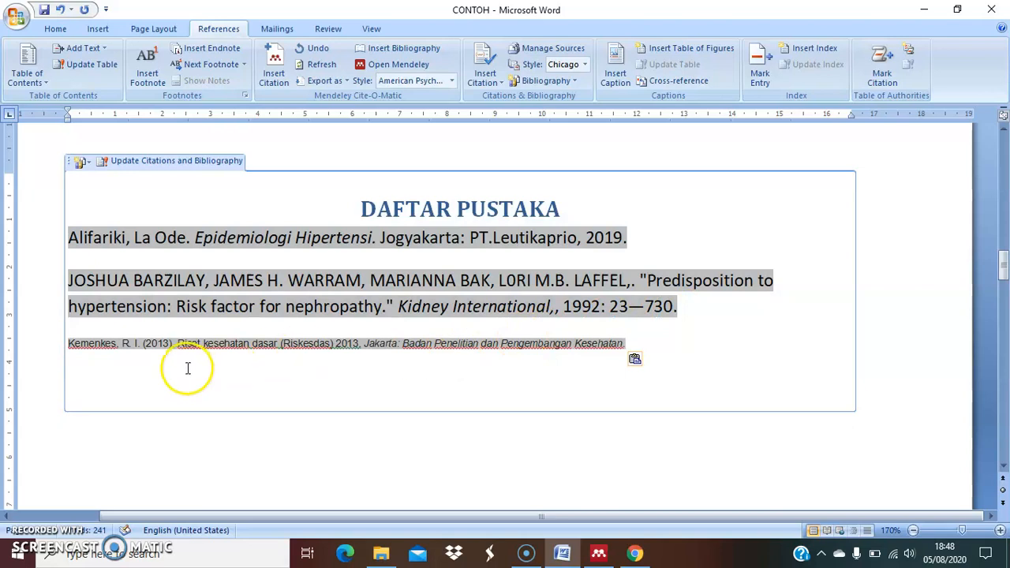
Increase the font size of the pasted Kemenkes 2013 reference to 10 and deselect it
{"action": "left_click_drag", "start_coordinate": [652, 343], "coordinate": [62, 349]}
{"action": "left_click", "coordinate": [53, 28]}
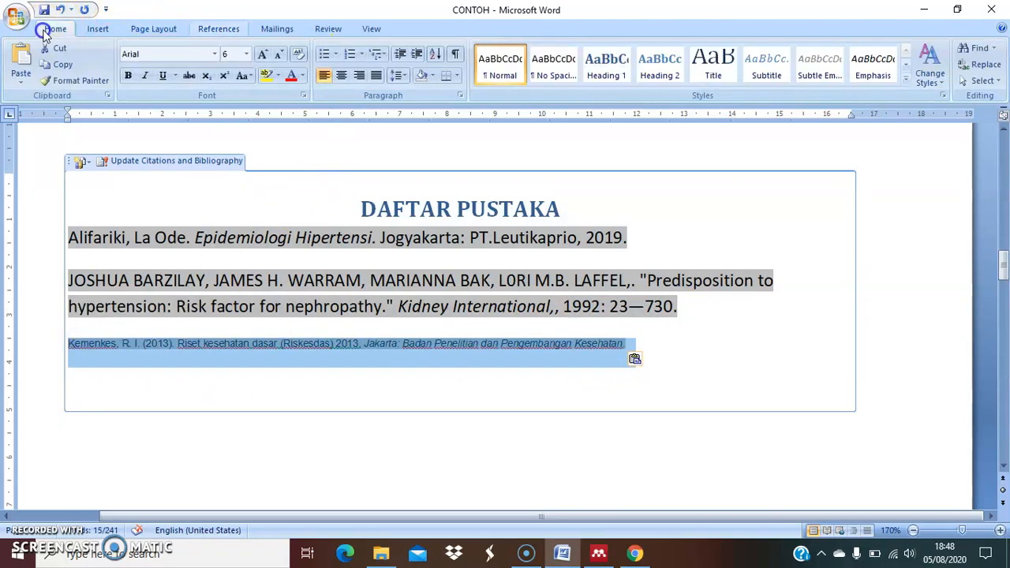
{"action": "left_click", "coordinate": [263, 53]}
{"action": "left_click", "coordinate": [263, 53]}
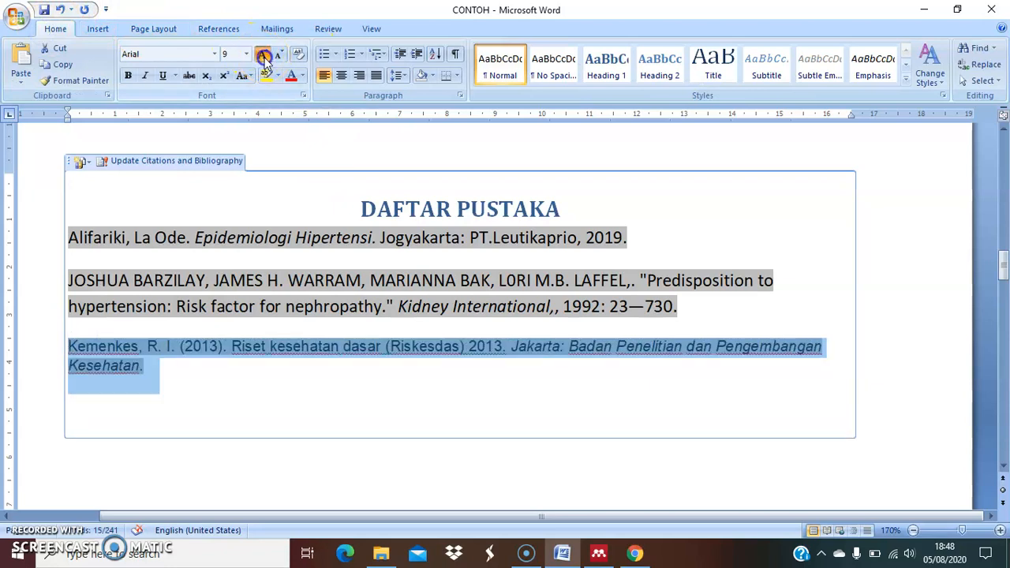
{"action": "left_click", "coordinate": [263, 53]}
{"action": "left_click", "coordinate": [368, 384]}
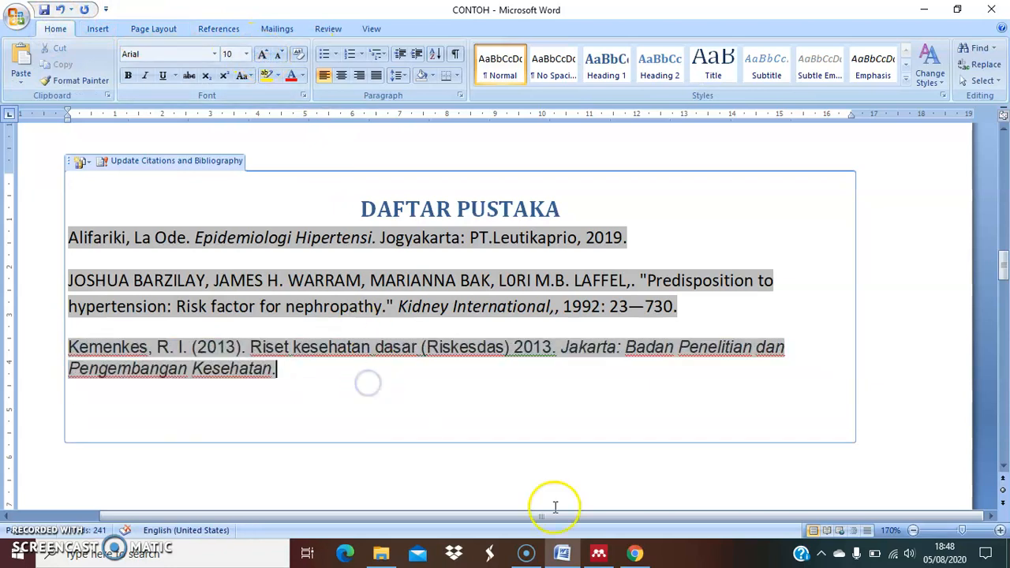
Switch to Chrome and search Google in a new tab for "DAFTAR PUSTAKA,RISKESDAS 2018"
{"action": "left_click", "coordinate": [636, 553]}
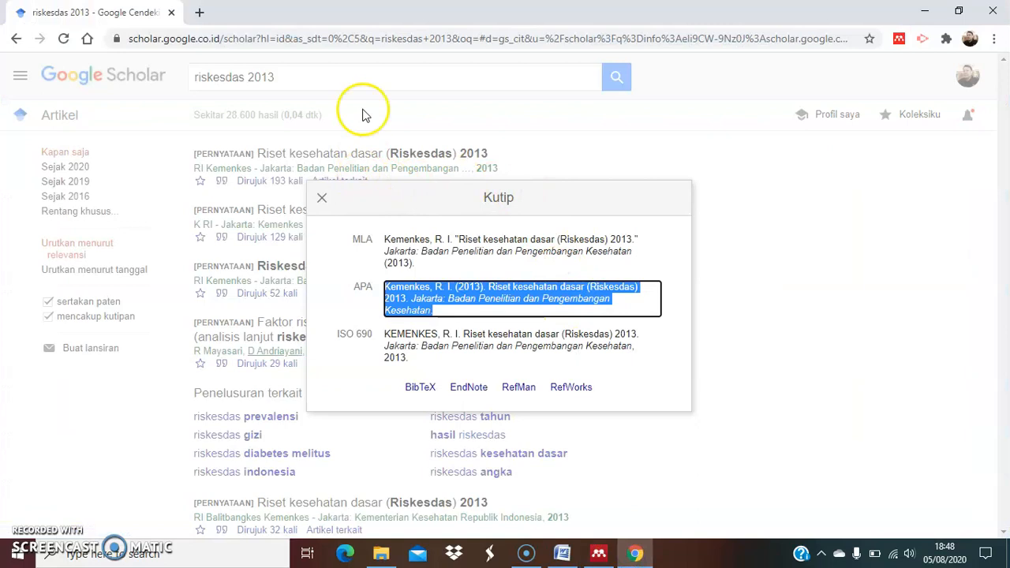
{"action": "left_click", "coordinate": [198, 12]}
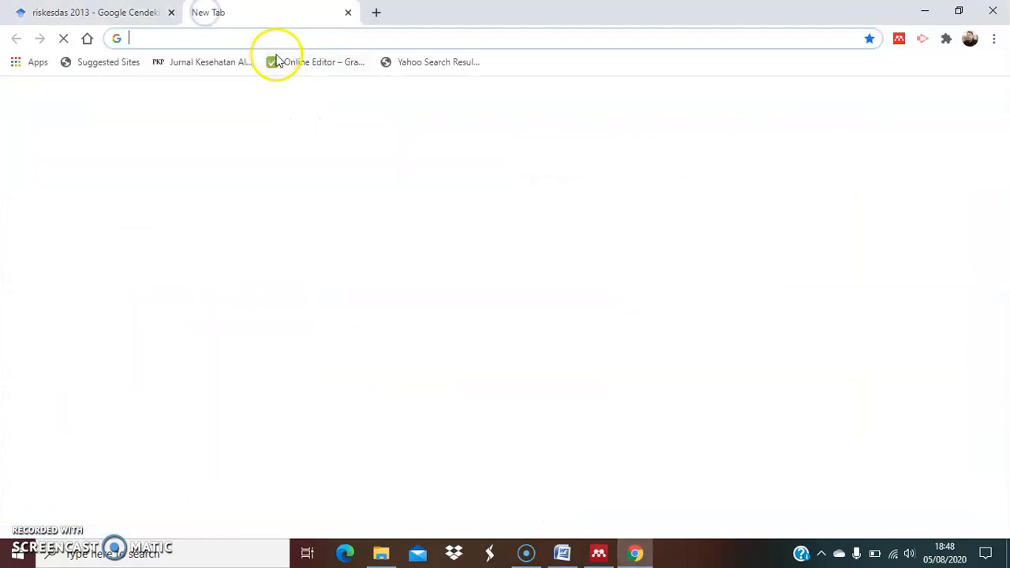
{"action": "left_click", "coordinate": [277, 39]}
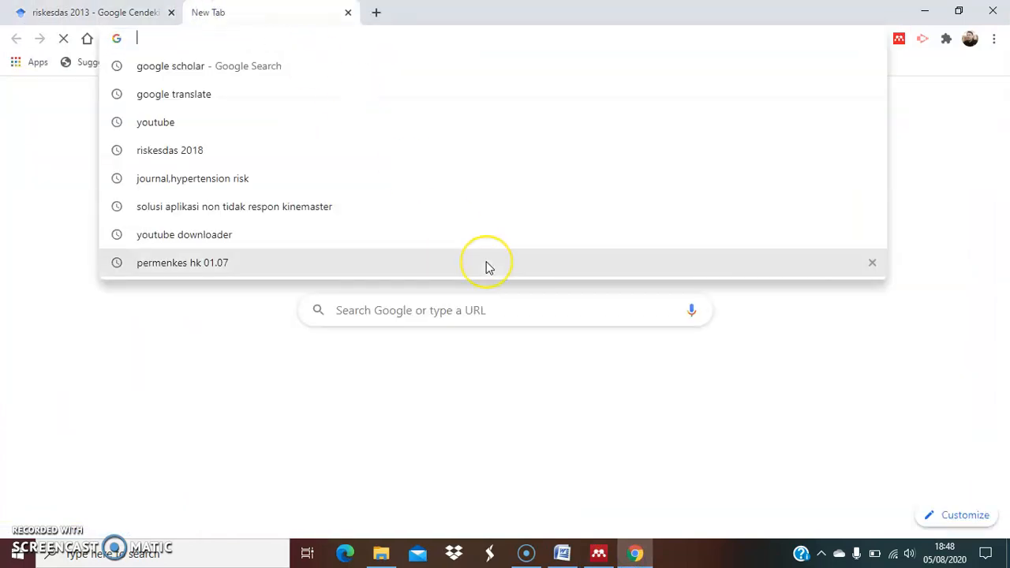
{"action": "type", "text": "DAF"}
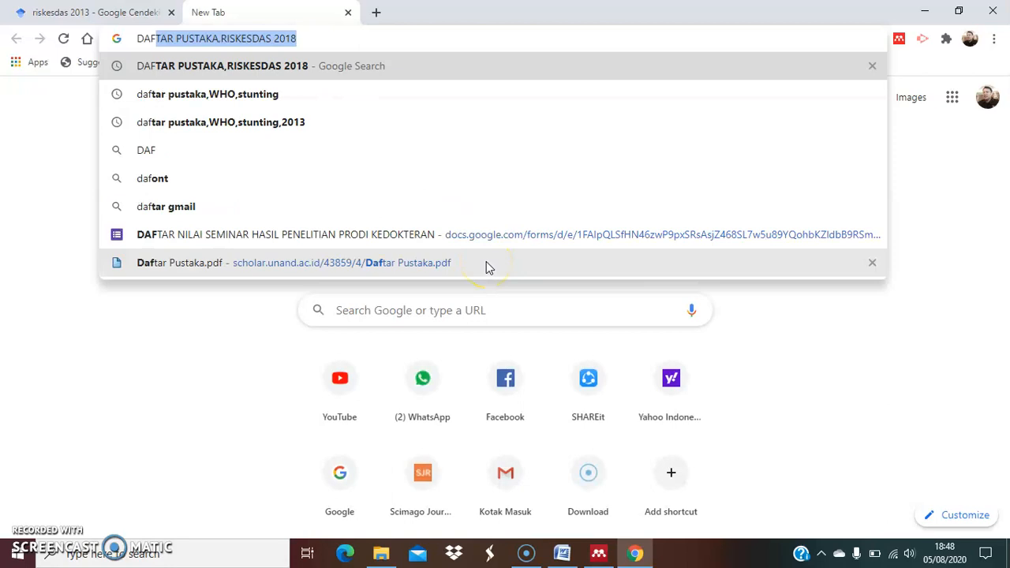
{"action": "left_click", "coordinate": [323, 43]}
{"action": "key", "text": "BackSpace"}
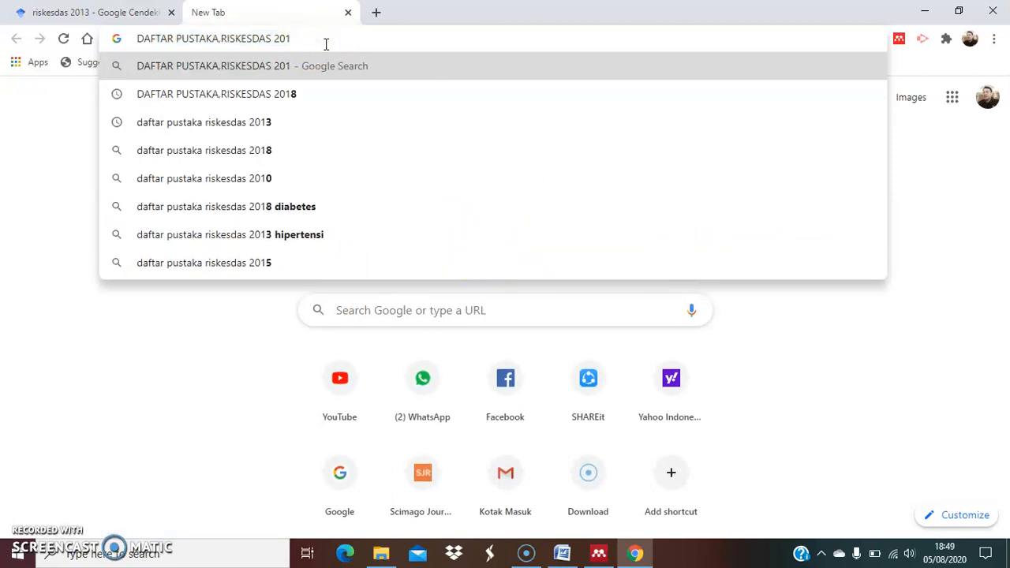
{"action": "type", "text": "8"}
{"action": "key", "text": "Return"}
{"action": "left_click", "coordinate": [445, 237]}
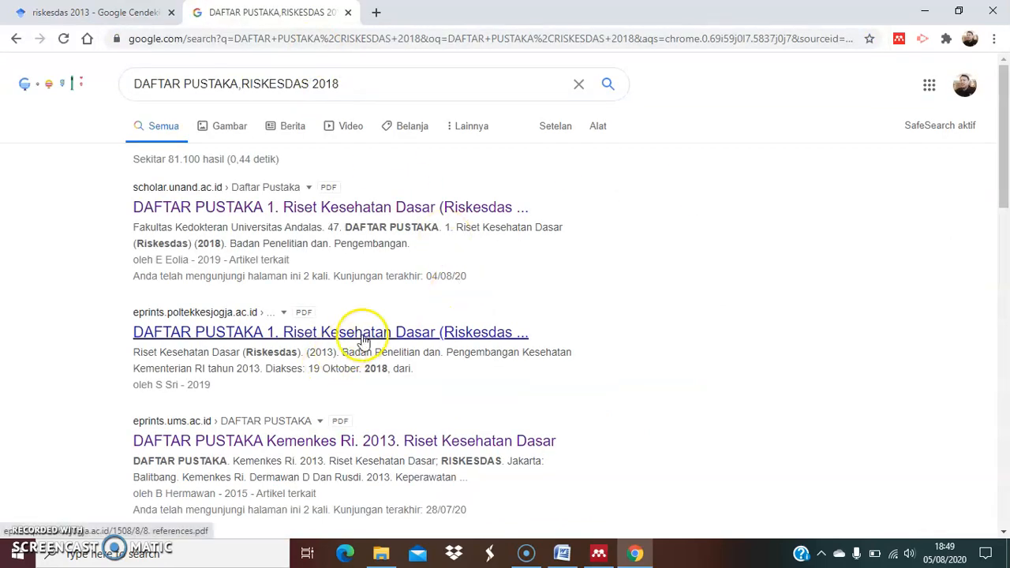
Open the first result from scholar.unand.ac.id and copy reference 1, Riset Kesehatan Dasar (Riskesdas) (2018), including its link and access date
{"action": "left_click", "coordinate": [263, 209]}
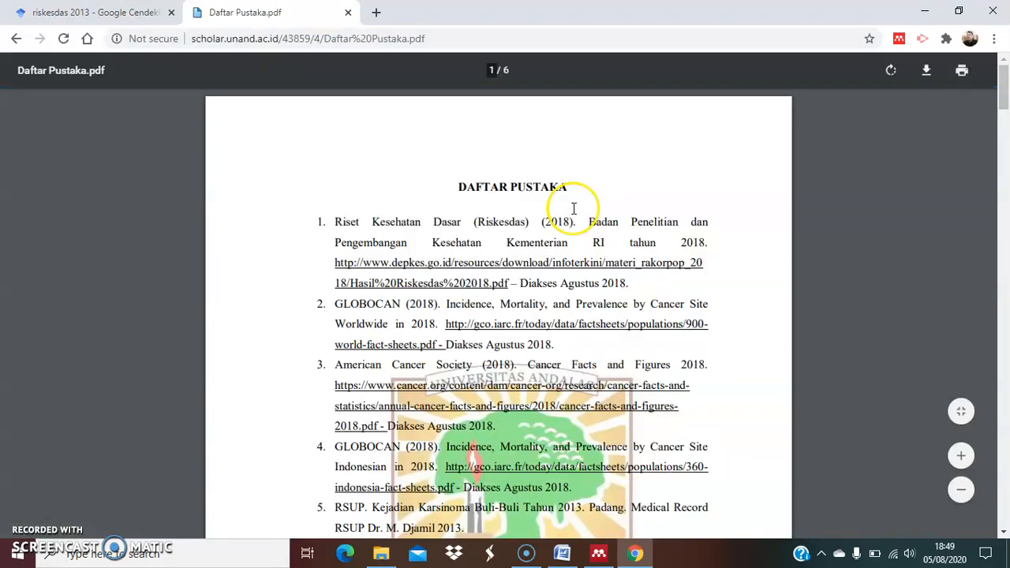
{"action": "left_click", "coordinate": [339, 223]}
{"action": "left_click_drag", "start_coordinate": [339, 223], "coordinate": [628, 282]}
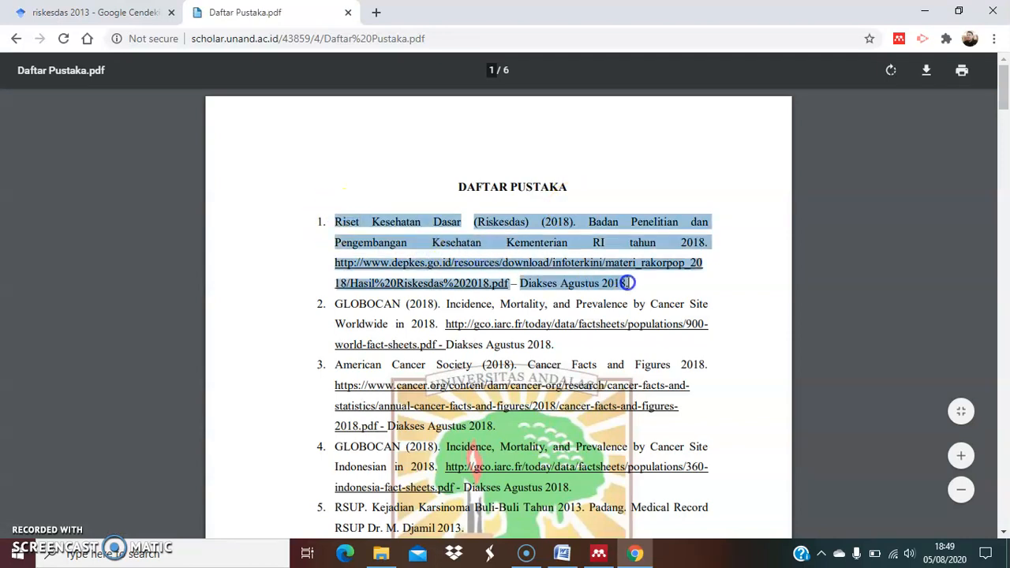
Switch to Word, paste the Riskesdas 2018 reference on a new line below the Kemenkes entry, and select its title and year
{"action": "left_click", "coordinate": [562, 554]}
{"action": "left_click", "coordinate": [291, 373]}
{"action": "key", "text": "Return"}
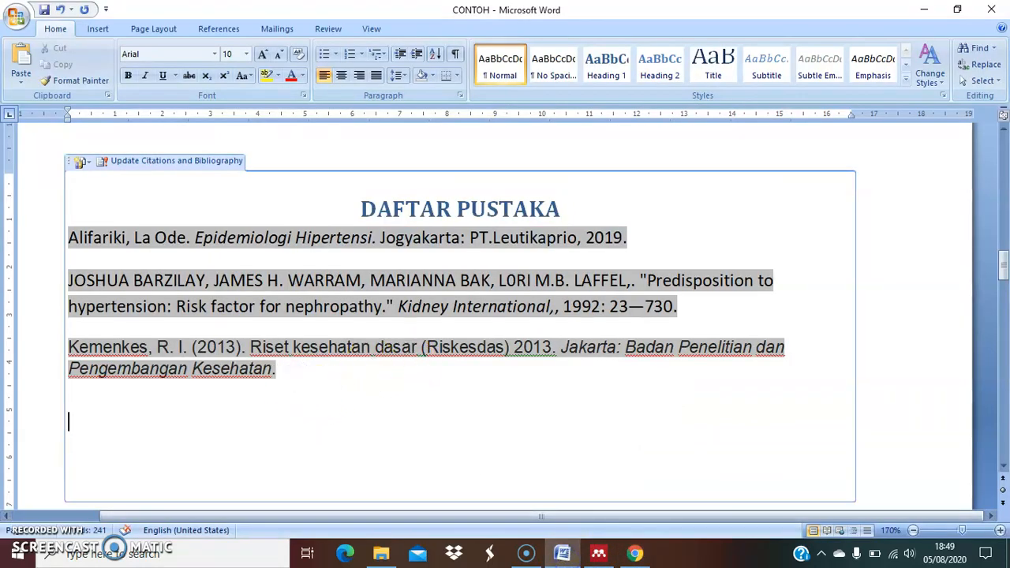
{"action": "type", "text": "Riset Kesehatan Dasar (Riskesdas) (2018). Badan Penelitian dan Pengembangan Kesehatan Kementerian RI tahun 2018. http://www.depkes.go.id/resources/download/infoterkini/materi_rakorpop_2018/Hasil%20Riskesdas%202018.pdf – Diakses Agustus 2018."}
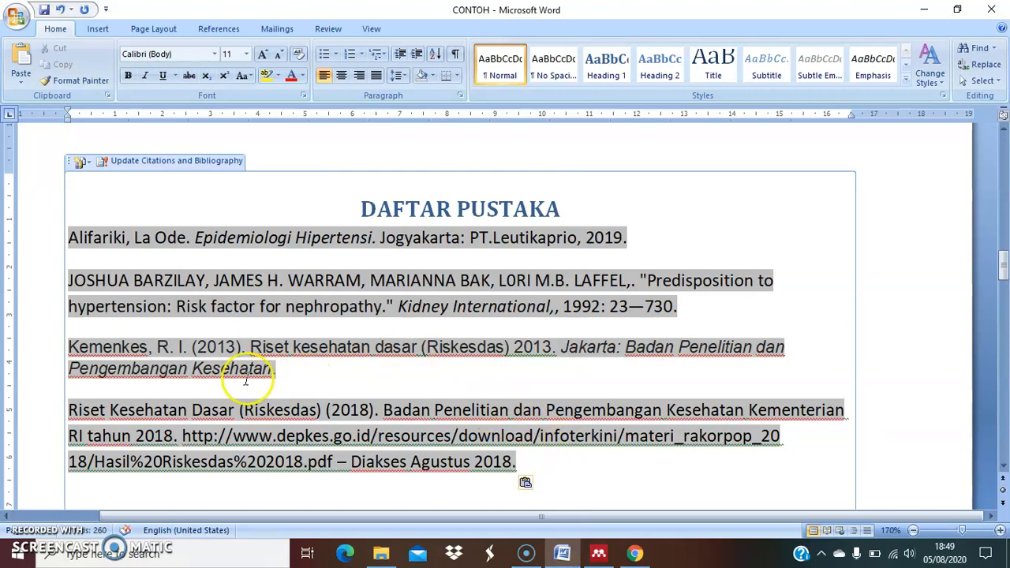
{"action": "scroll", "coordinate": [245, 381], "scroll_direction": "down", "scroll_amount": 1}
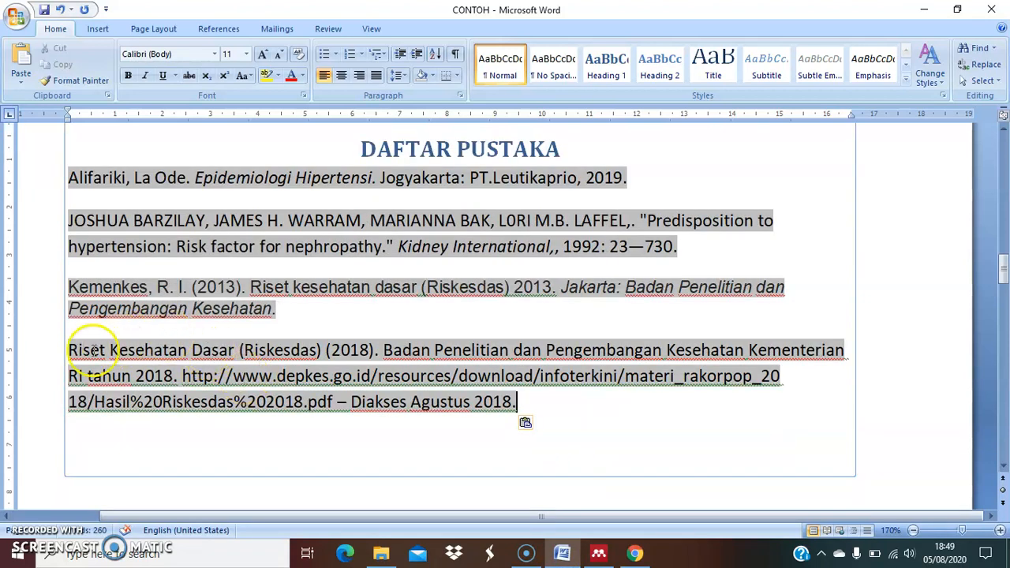
{"action": "left_click_drag", "start_coordinate": [67, 350], "coordinate": [379, 352]}
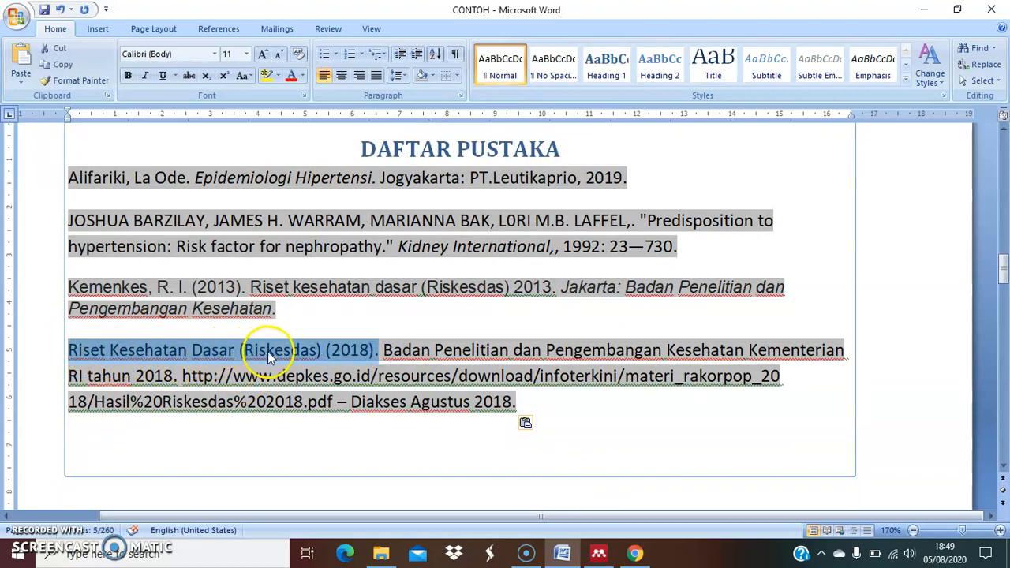
Compare how the Kemenkes 2013 and Riset Kesehatan Dasar (Riskesdas) 2018 entries in DAFTAR PUSTAKA state their author and title
{"action": "left_click", "coordinate": [321, 353]}
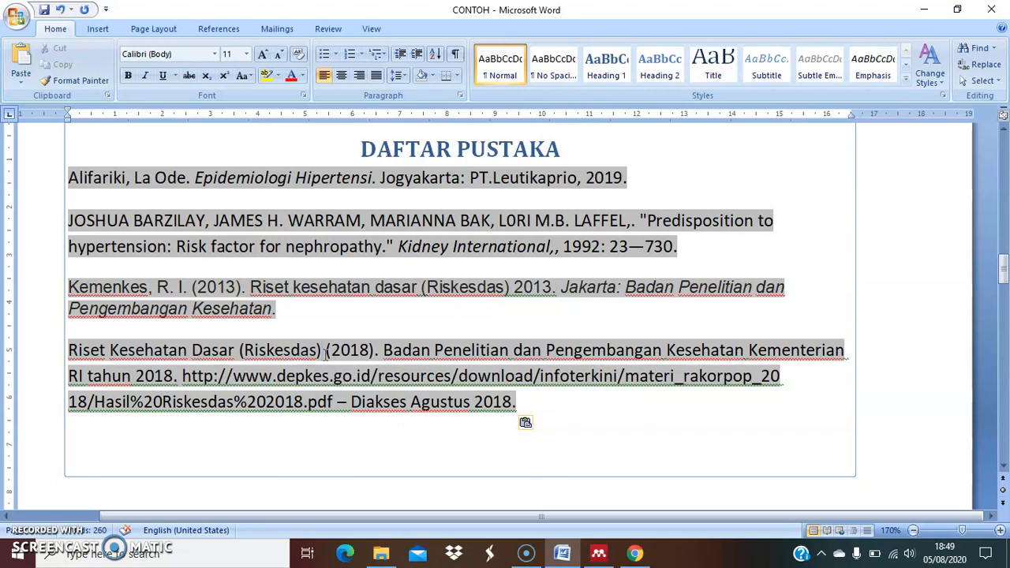
{"action": "left_click_drag", "start_coordinate": [321, 351], "coordinate": [79, 348]}
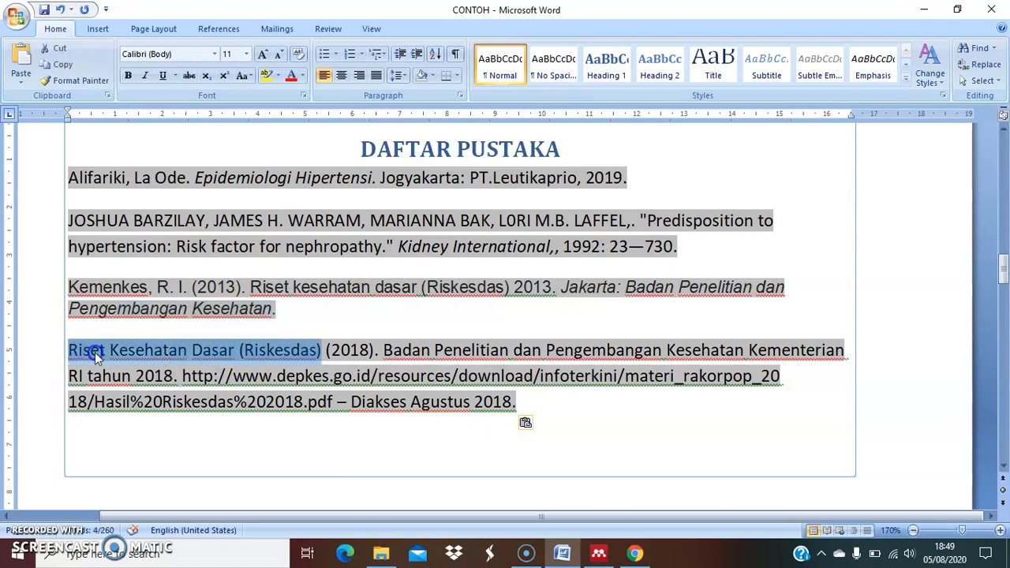
{"action": "left_click", "coordinate": [95, 352]}
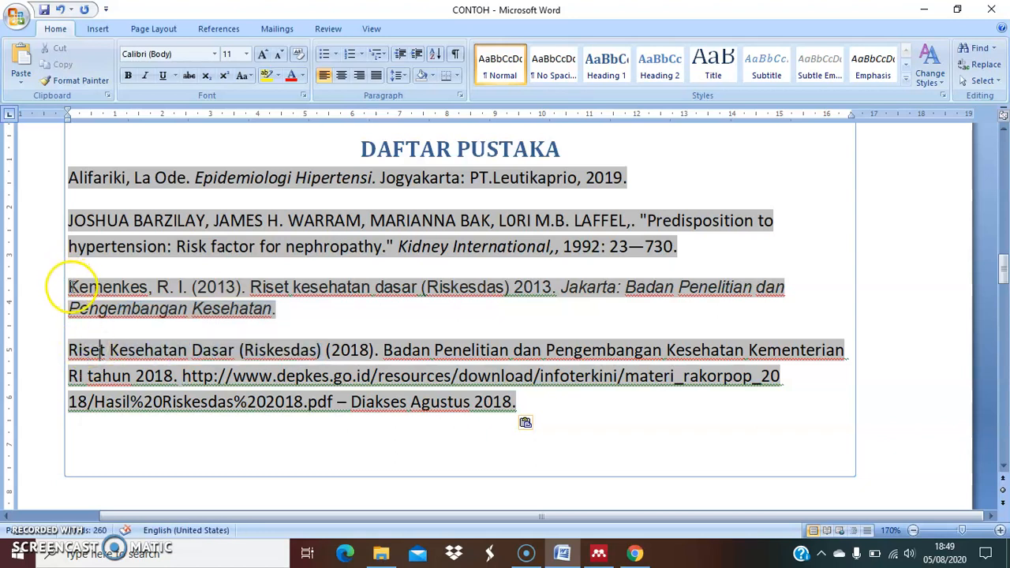
{"action": "left_click_drag", "start_coordinate": [69, 288], "coordinate": [555, 288]}
{"action": "left_click", "coordinate": [326, 320]}
{"action": "left_click", "coordinate": [566, 320]}
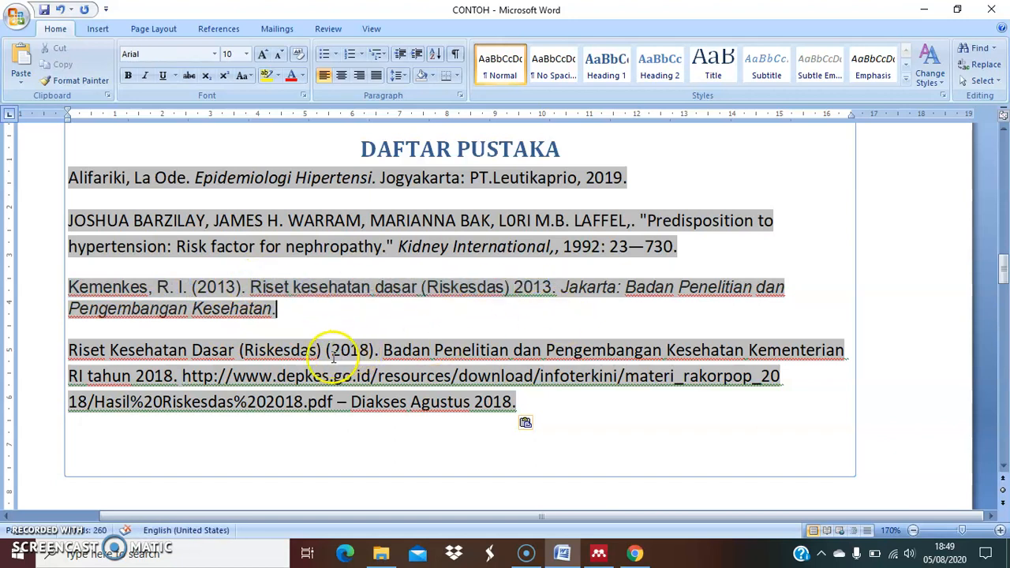
{"action": "left_click_drag", "start_coordinate": [324, 354], "coordinate": [69, 350]}
{"action": "left_click", "coordinate": [170, 376]}
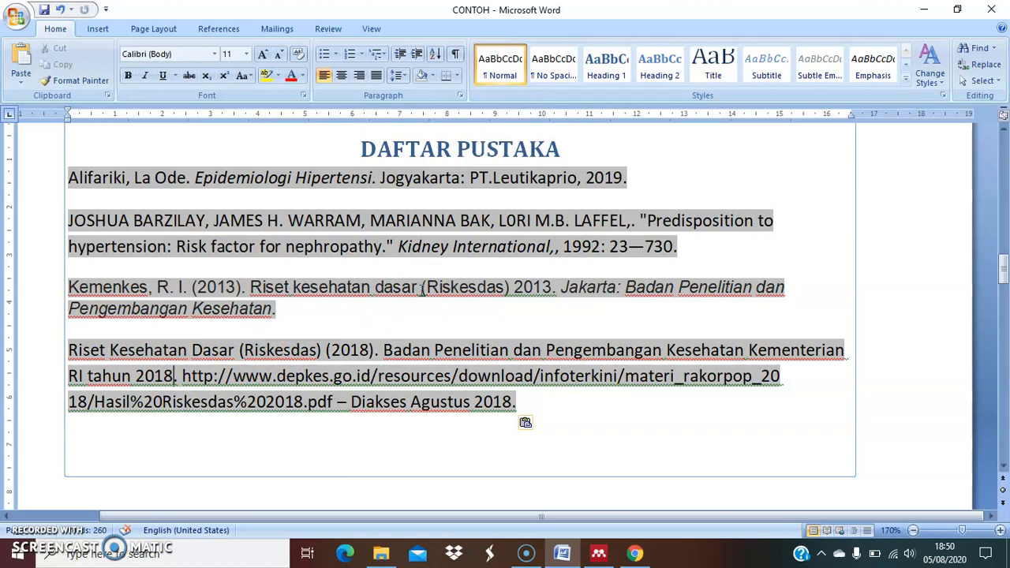
{"action": "left_click", "coordinate": [574, 409]}
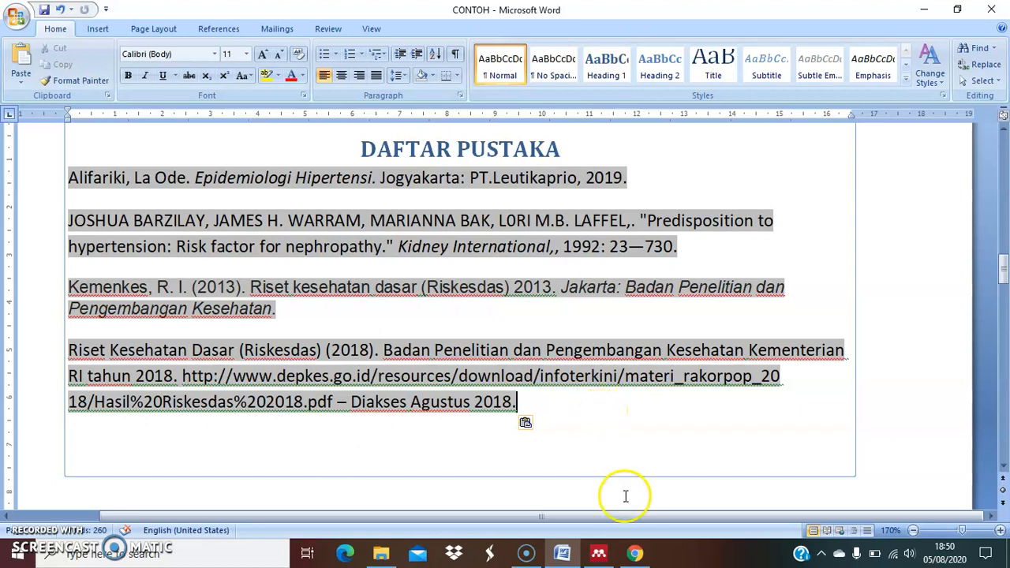
{"action": "mouse_move", "coordinate": [641, 558]}
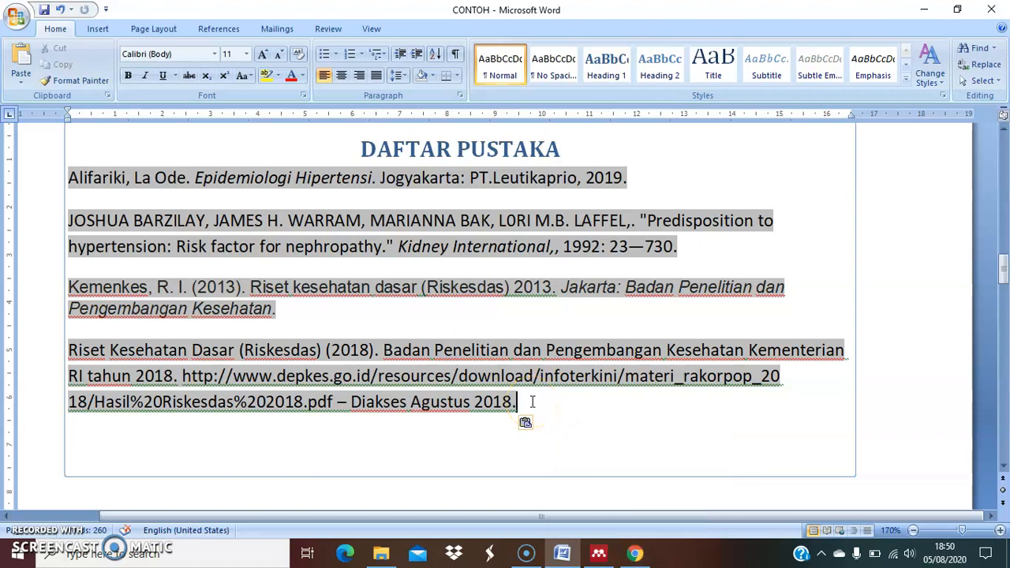
Return to the body text and review the in-text citations, including the Riskesdas 2013 ones in the yellow-highlighted paragraph
{"action": "scroll", "coordinate": [532, 403], "scroll_direction": "up", "scroll_amount": 10}
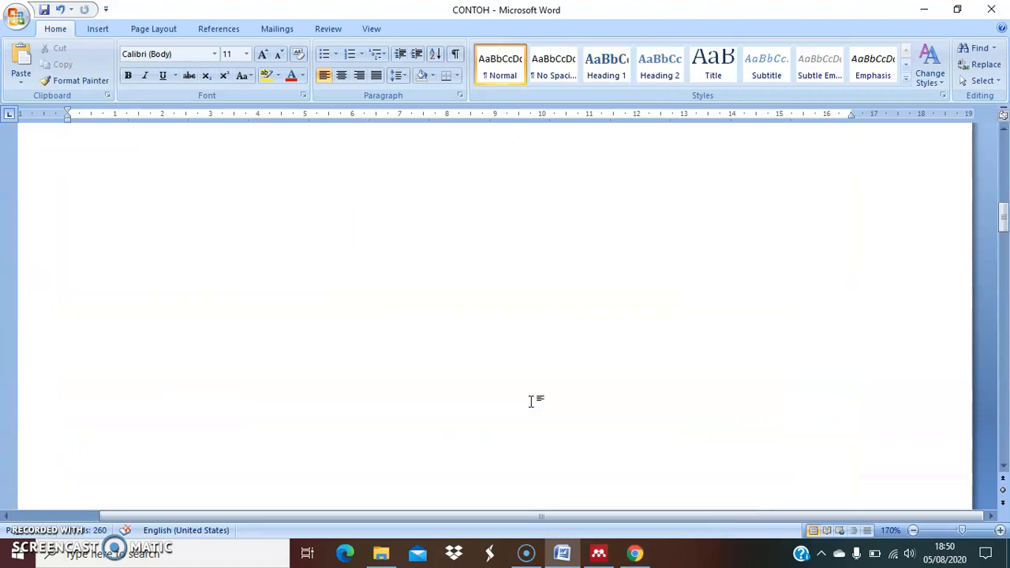
{"action": "scroll", "coordinate": [532, 402], "scroll_direction": "up", "scroll_amount": 3}
{"action": "scroll", "coordinate": [534, 399], "scroll_direction": "down", "scroll_amount": 1}
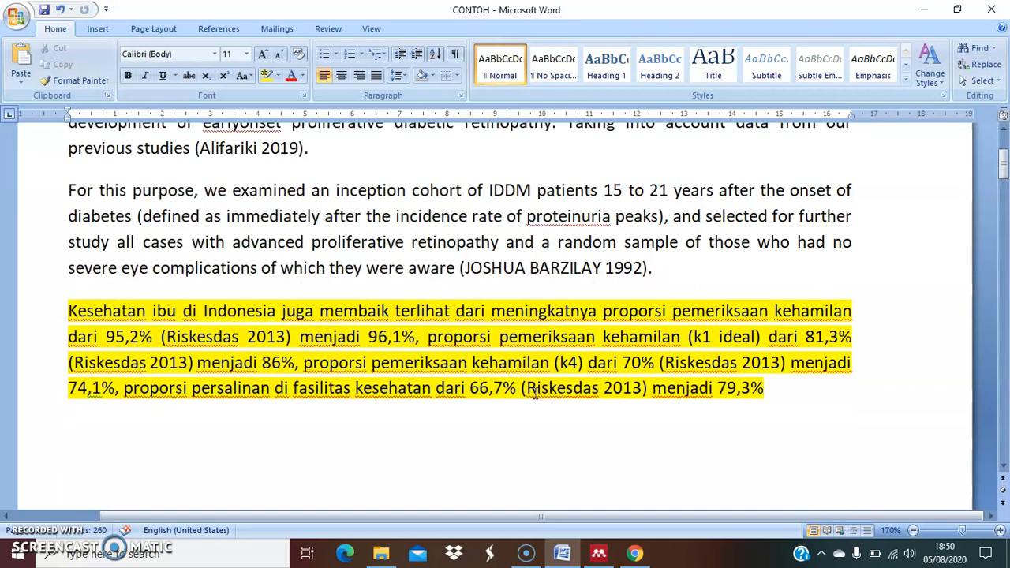
{"action": "left_click", "coordinate": [780, 388]}
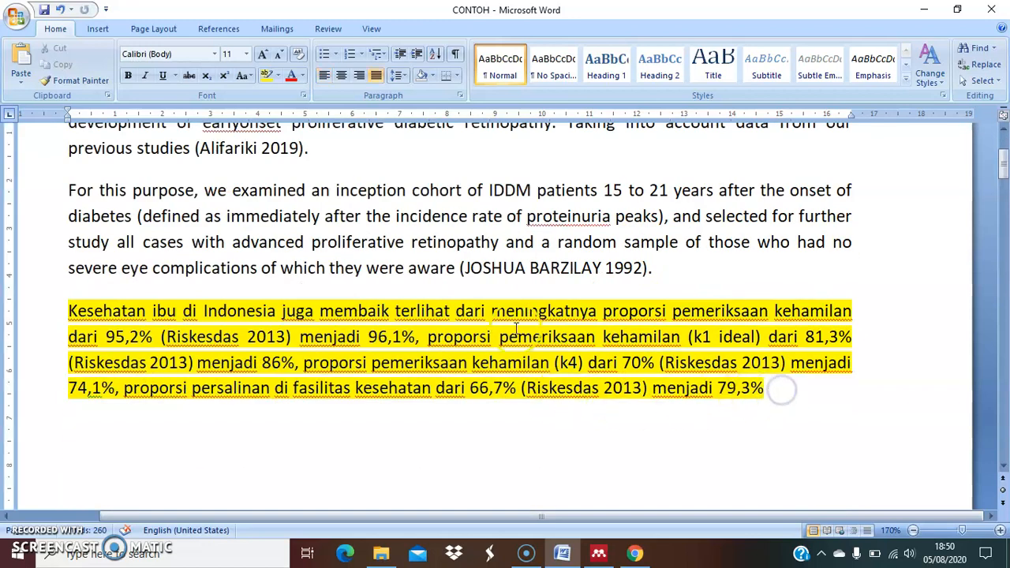
{"action": "scroll", "coordinate": [517, 329], "scroll_direction": "up", "scroll_amount": 2}
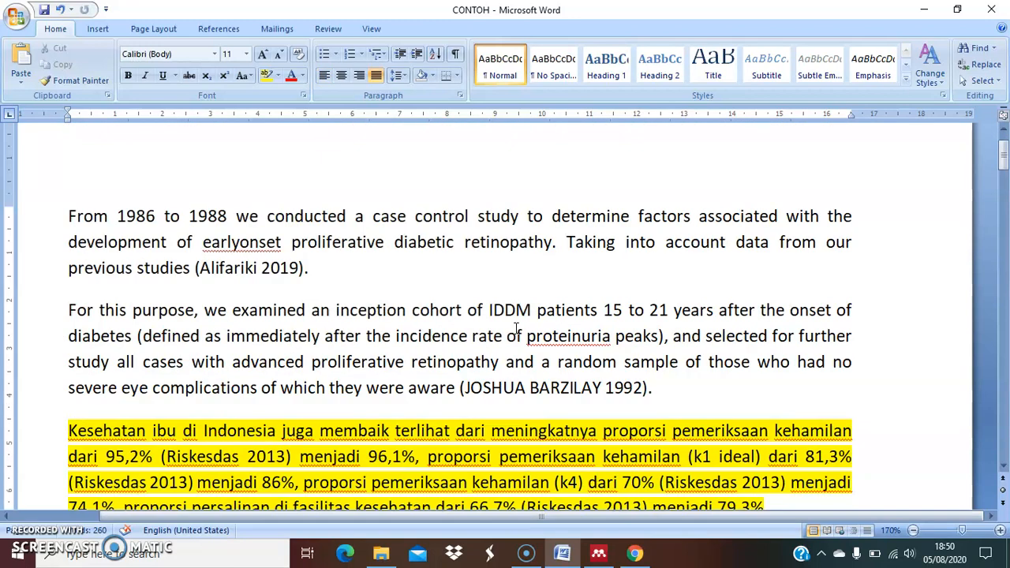